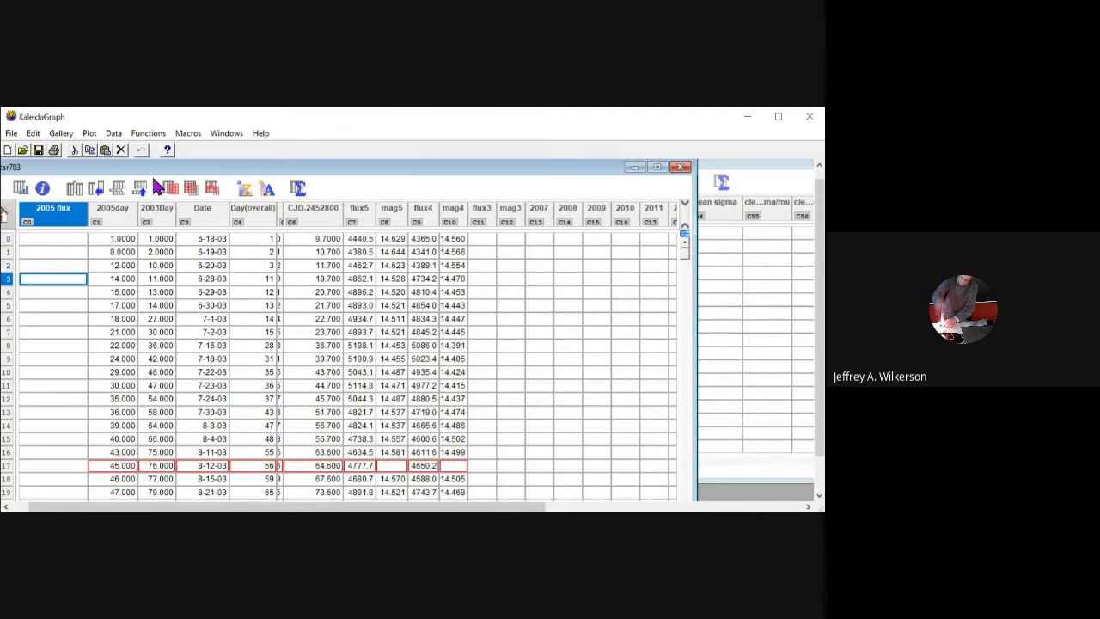
Calculate c12 = c8-c10 in the star703 data and title the resulting column "5 pix - 4 pix".
drag(237, 167, 443, 193)
click(440, 188)
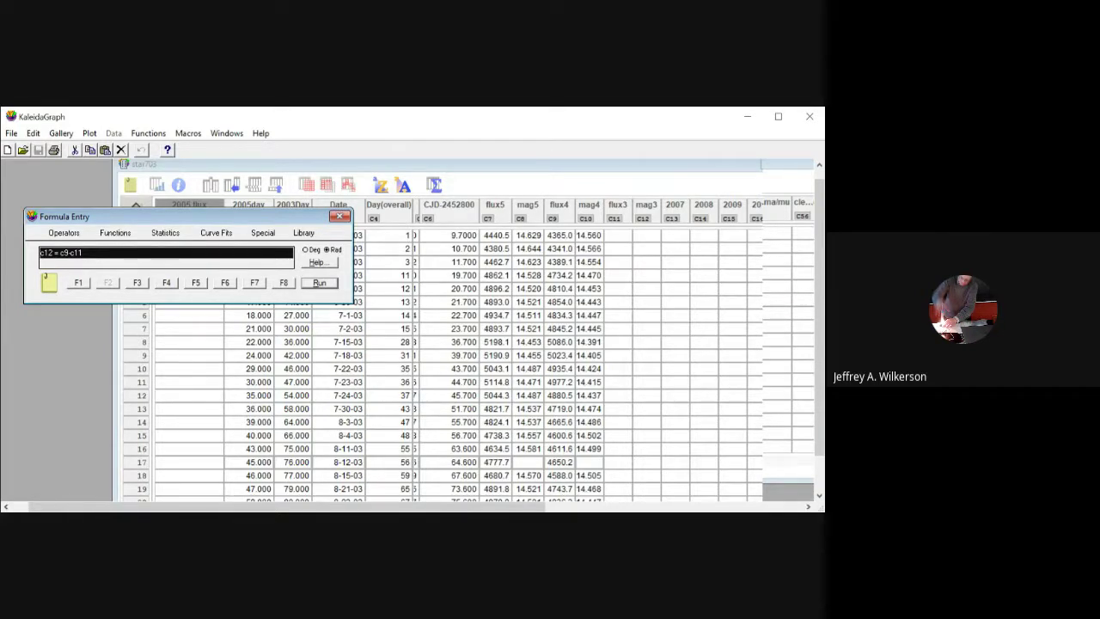
click(103, 332)
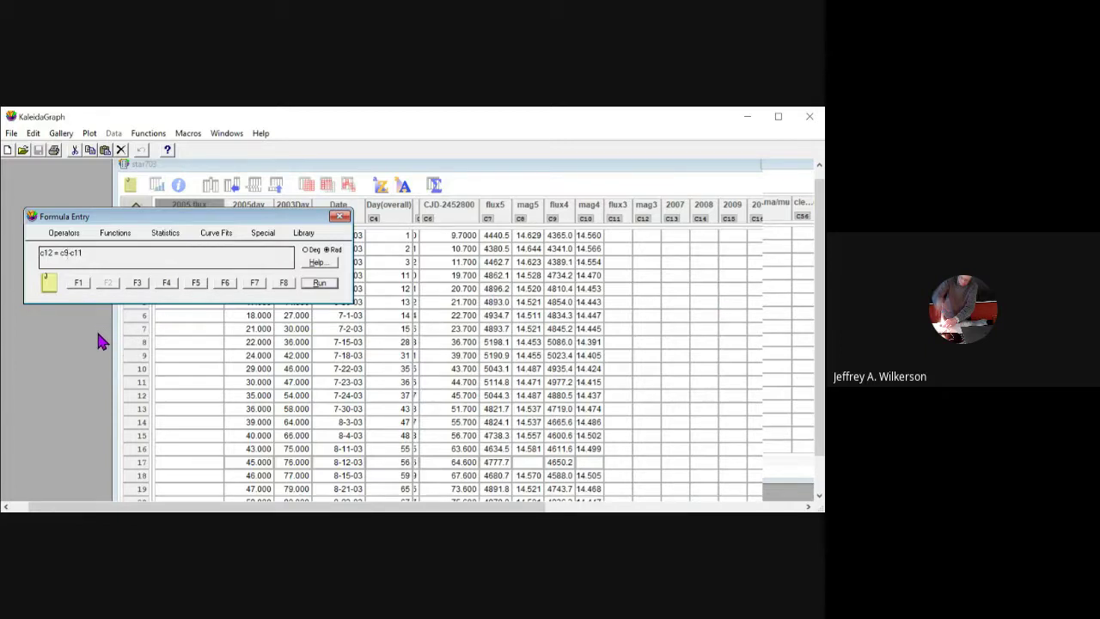
key(BackSpace)
text(8-c10)
key(Return)
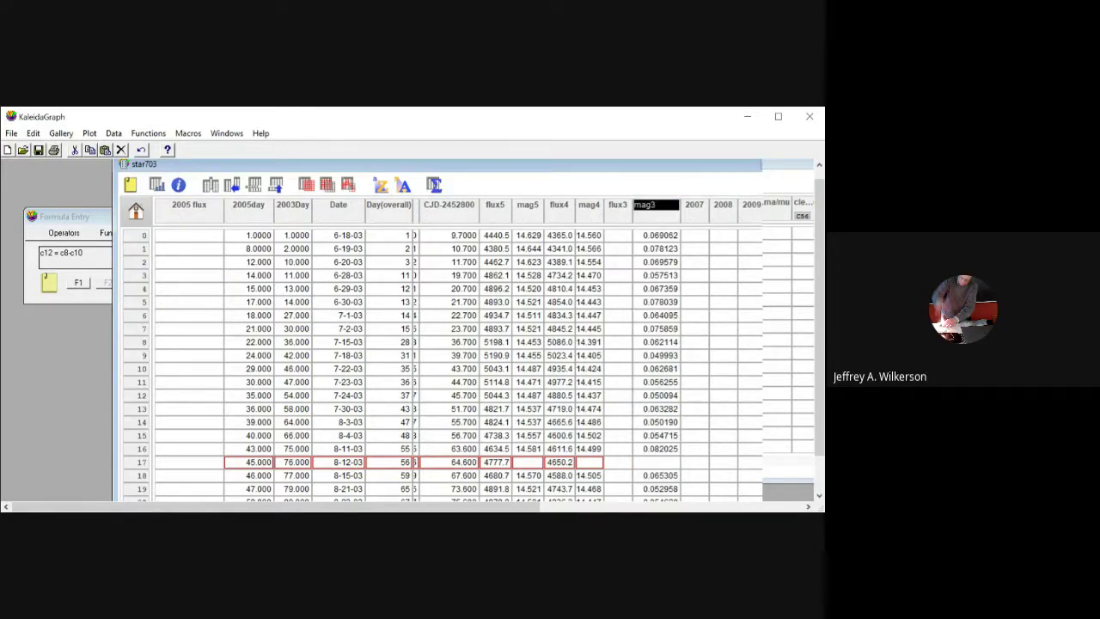
text(5 pix - 4 pix)
click(656, 275)
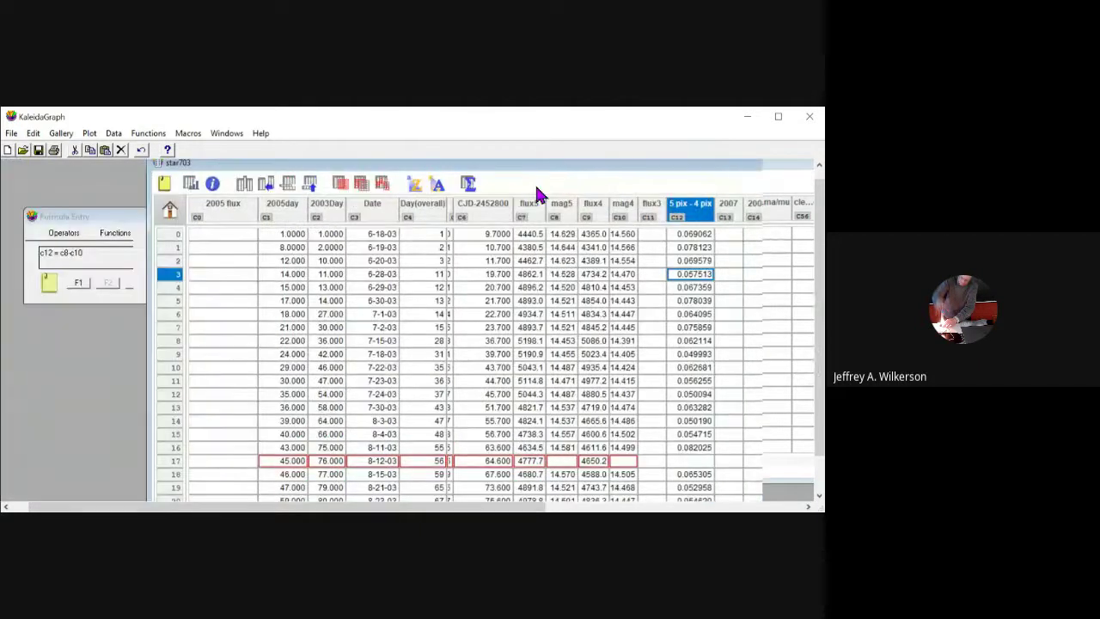
Review the stored magnitude formula c10= 23.805-2.5399*log(c9), the stored c17 formula and the available statistics functions.
click(137, 279)
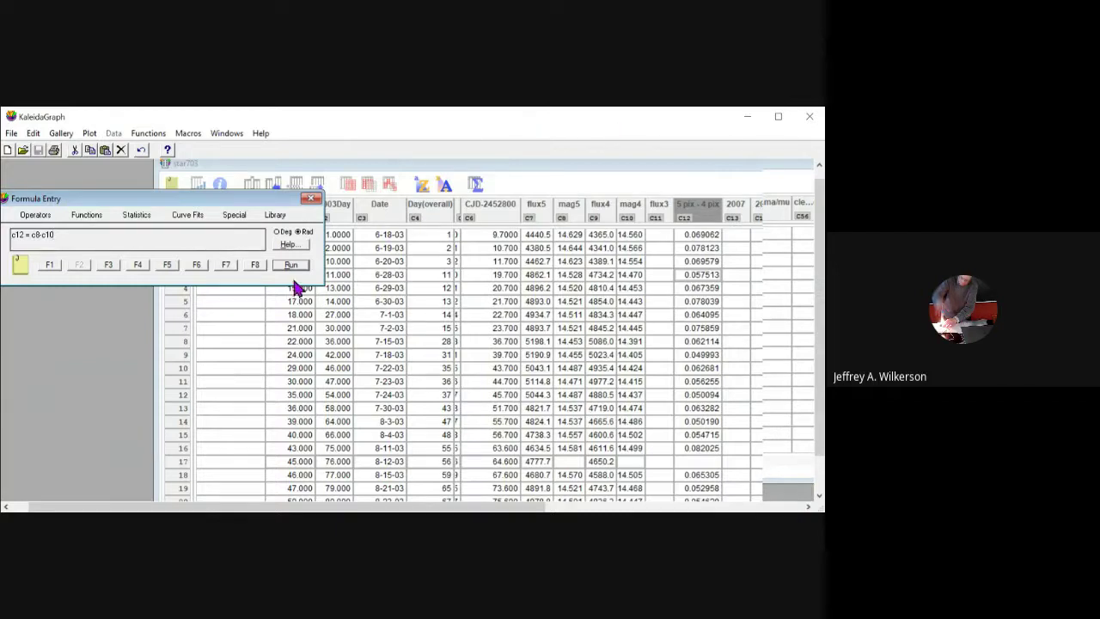
key(F1)
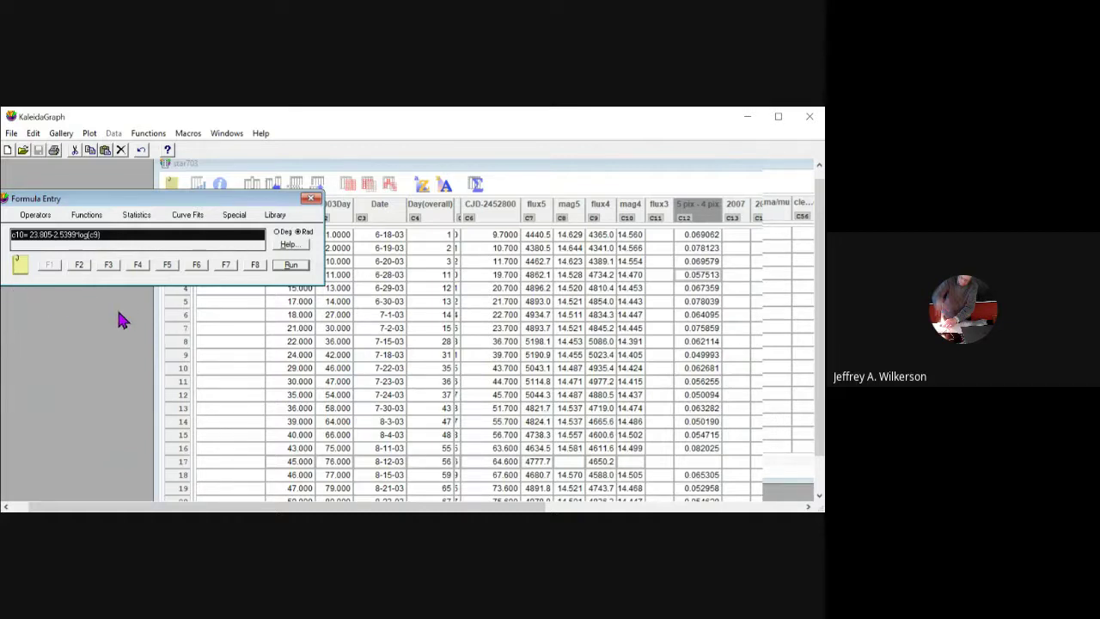
click(78, 235)
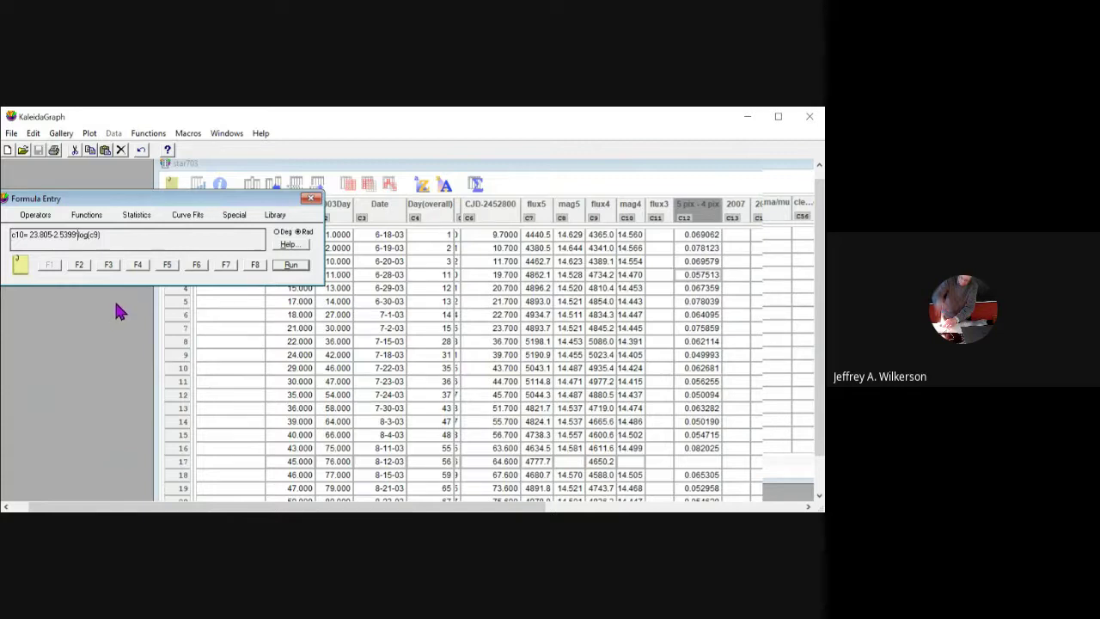
text(*)
text(*)
key(F8)
key(Right)
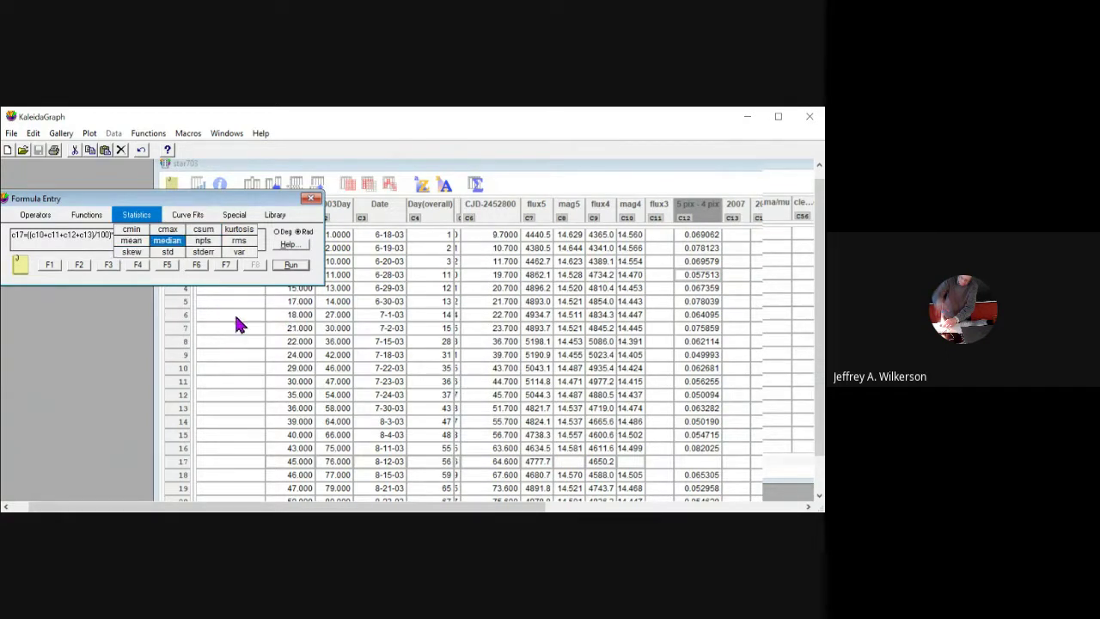
key(Up)
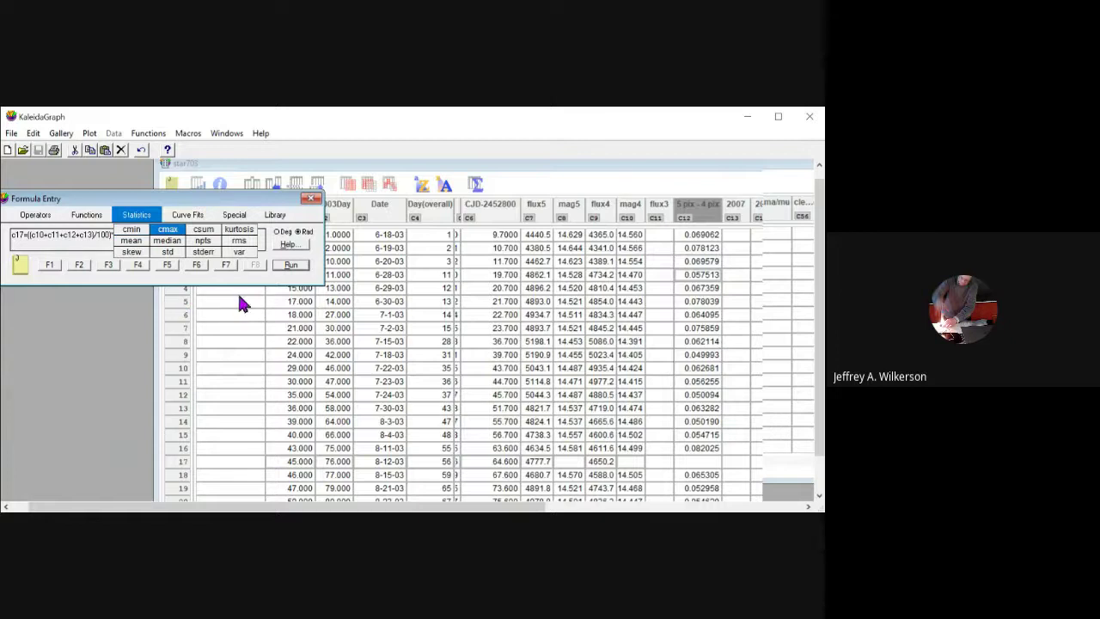
mouse_move(233, 214)
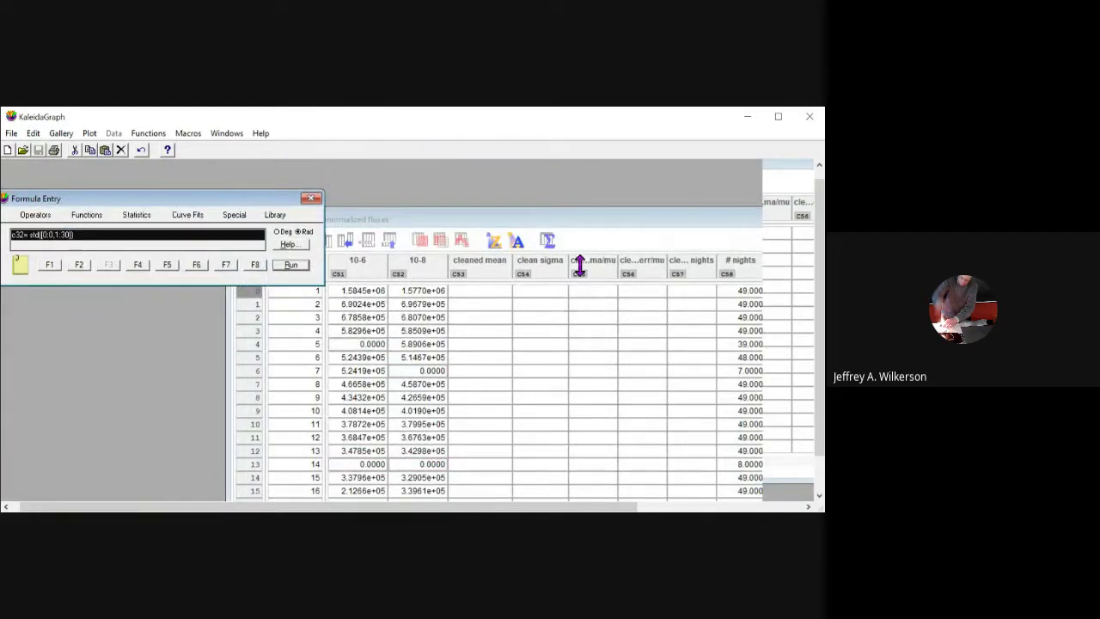
Adapt the stored standard deviation formula to c60= std([0:0,1:52]) for the Summer 2020 4pixel Renormalized fluxes data.
drag(580, 275, 460, 209)
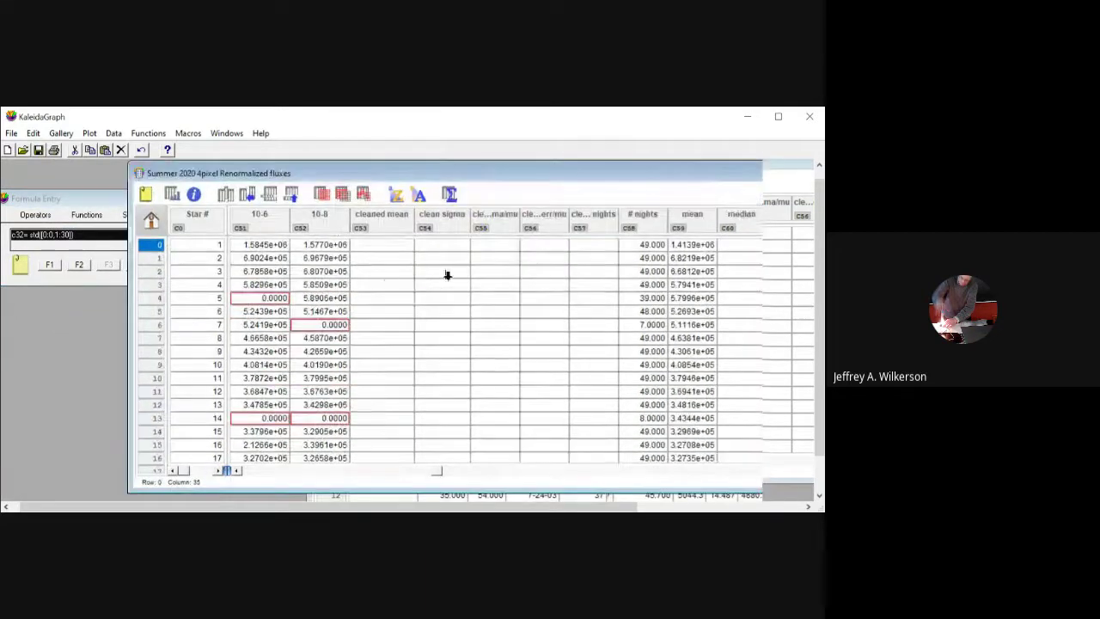
drag(437, 470, 460, 470)
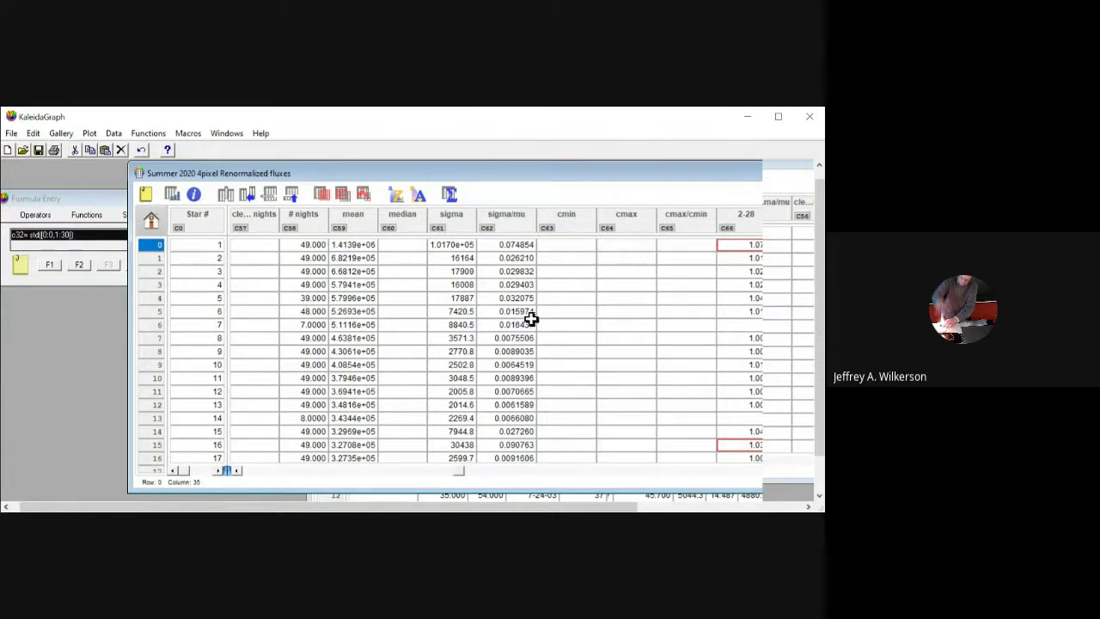
click(118, 246)
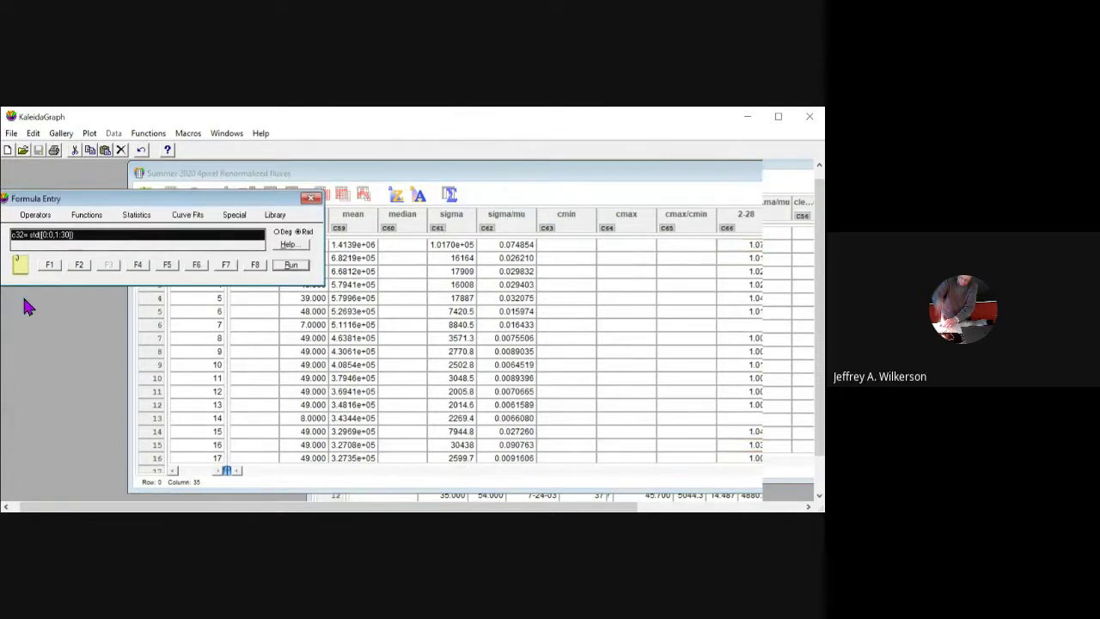
click(98, 301)
drag(230, 199, 314, 312)
text(0)
key(BackSpace)
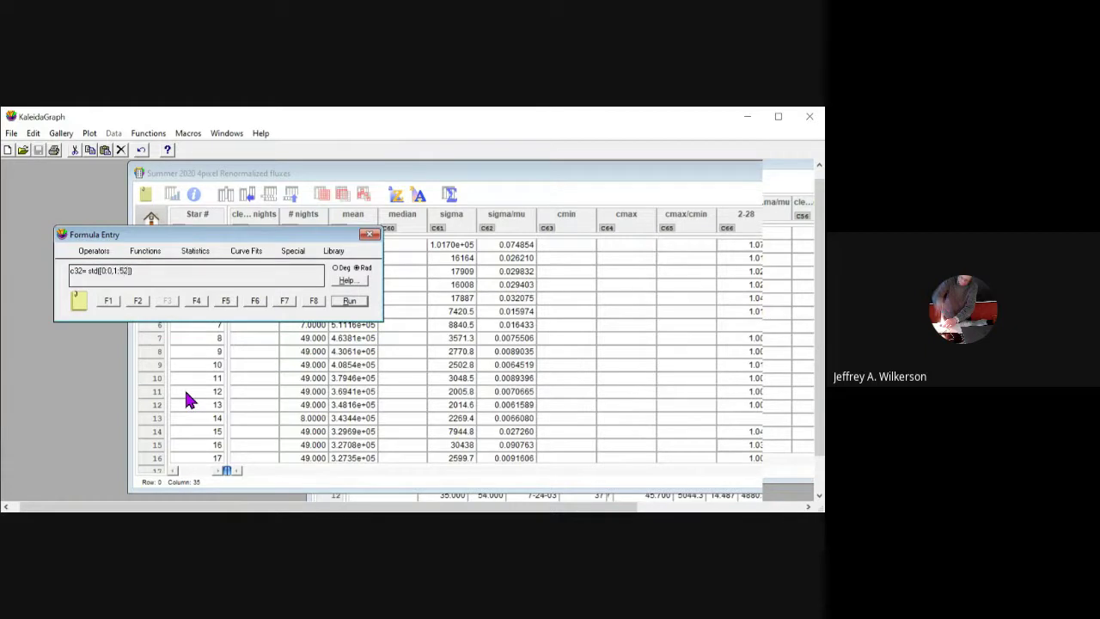
text(52)
key(BackSpace)
key(BackSpace)
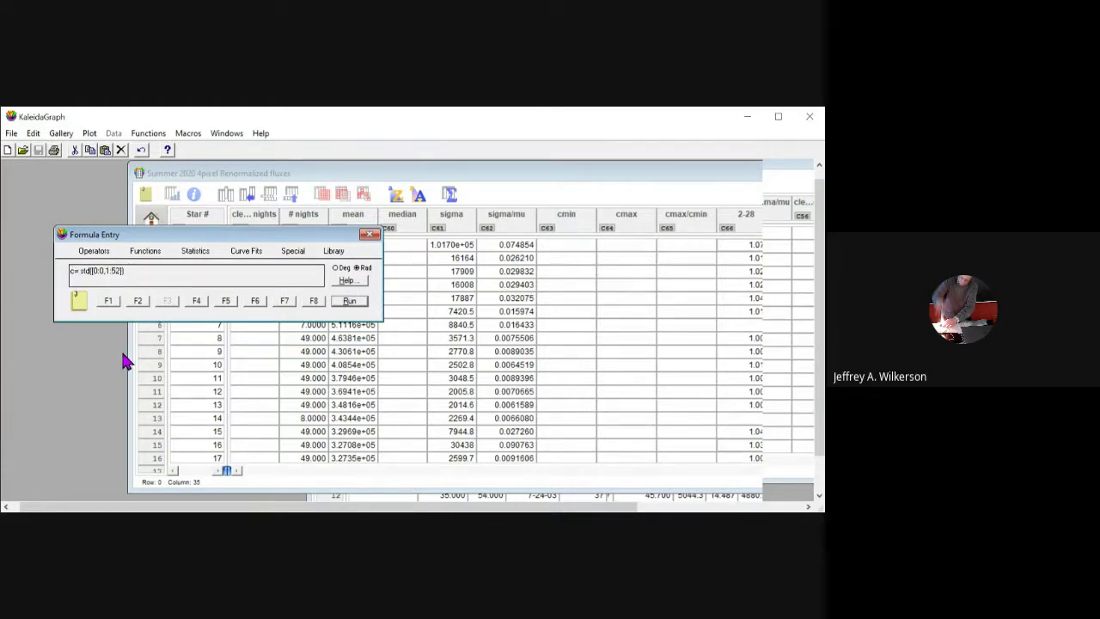
text(65)
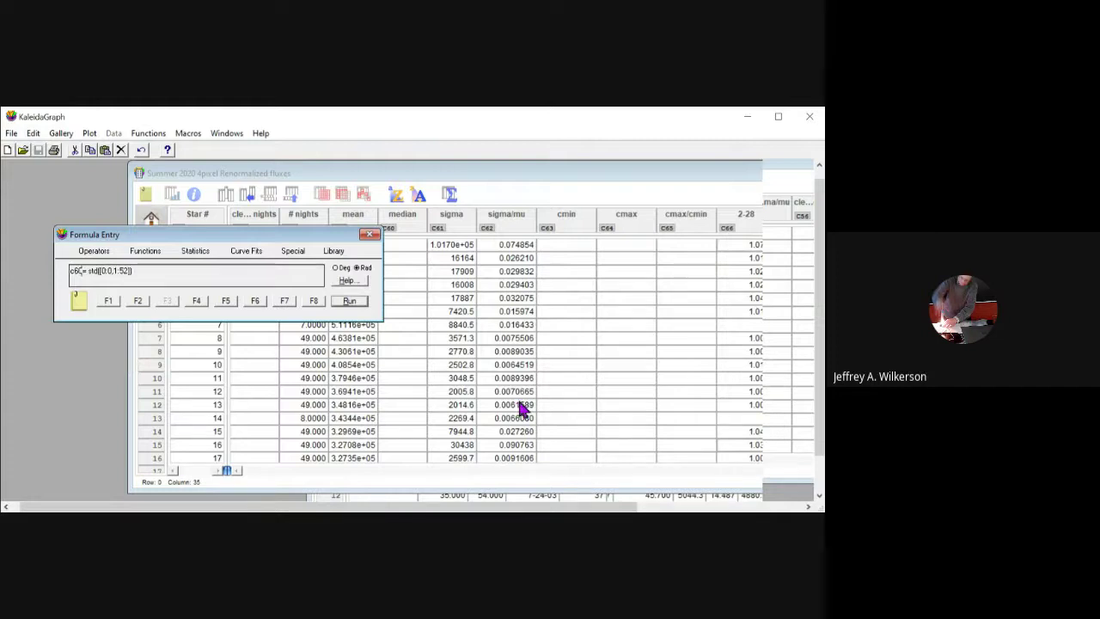
Replace std with median in the c60 formula and run it to fill the median column.
key(Right)
key(Right)
key(Right)
key(Right)
key(Right)
key(shift+Left)
key(Right)
click(195, 250)
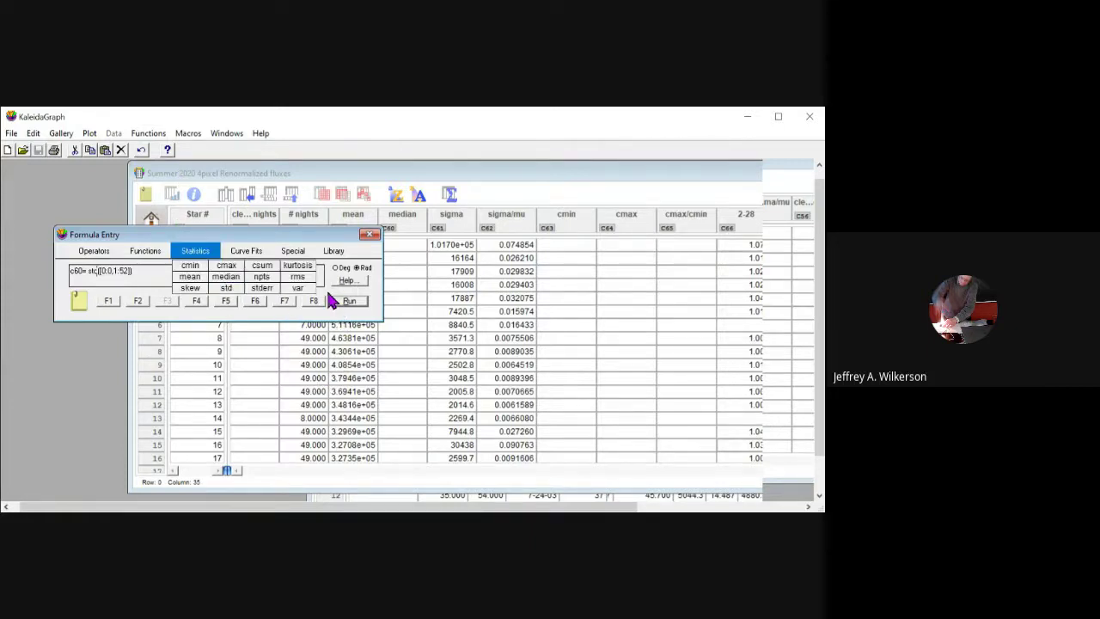
key(BackSpace)
key(BackSpace)
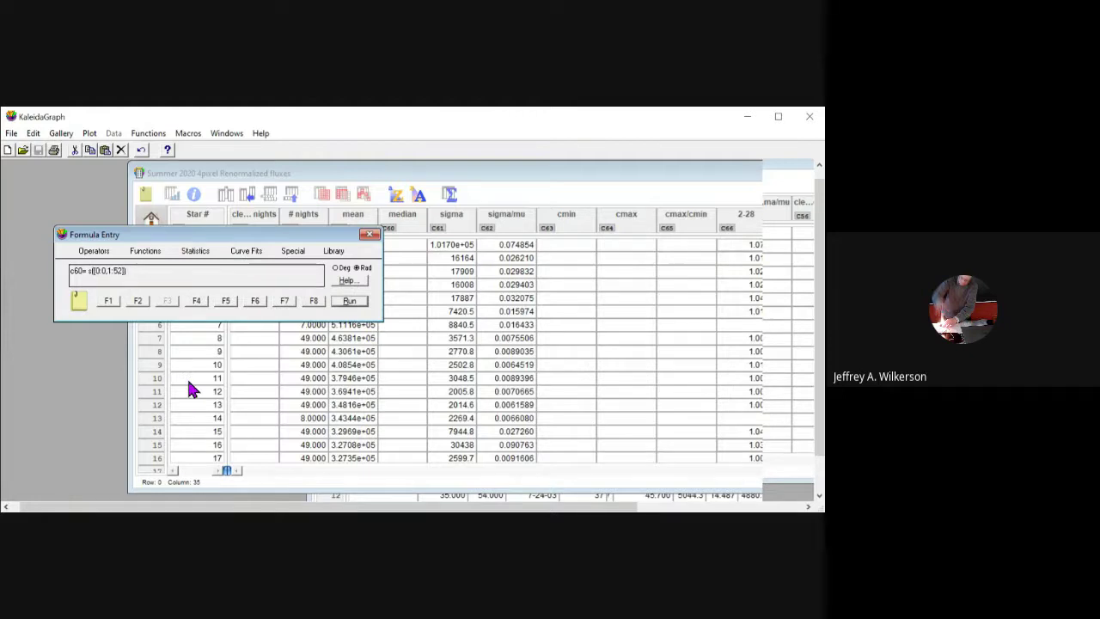
key(BackSpace)
text(median)
key(Return)
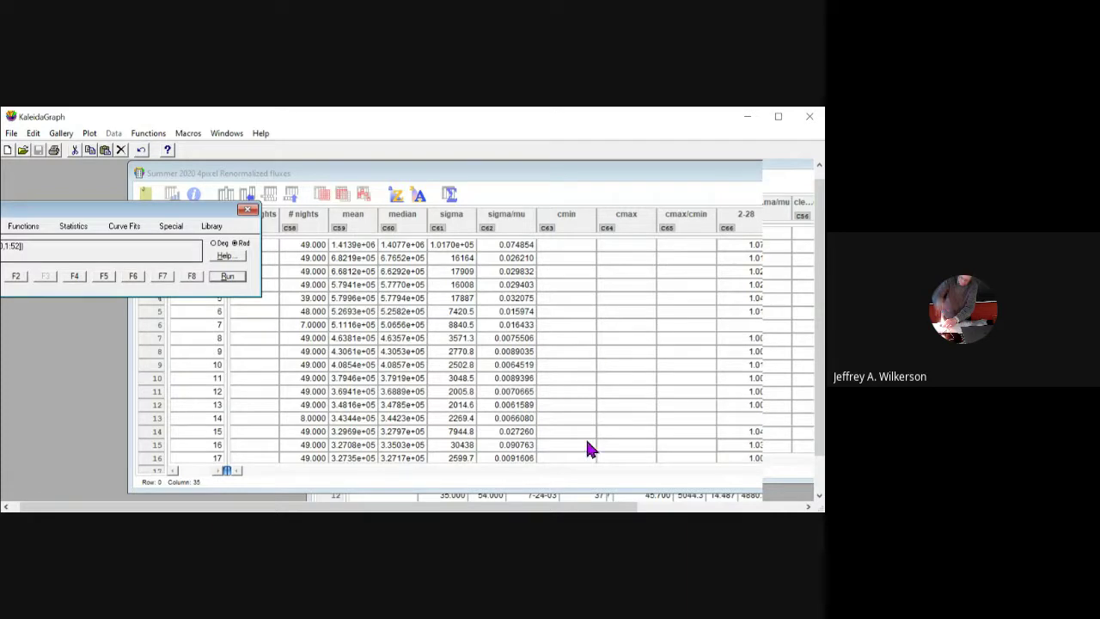
Change the formula to c63= cmin([0:0,1:52]) and run it to fill the cmin column.
drag(238, 209, 333, 217)
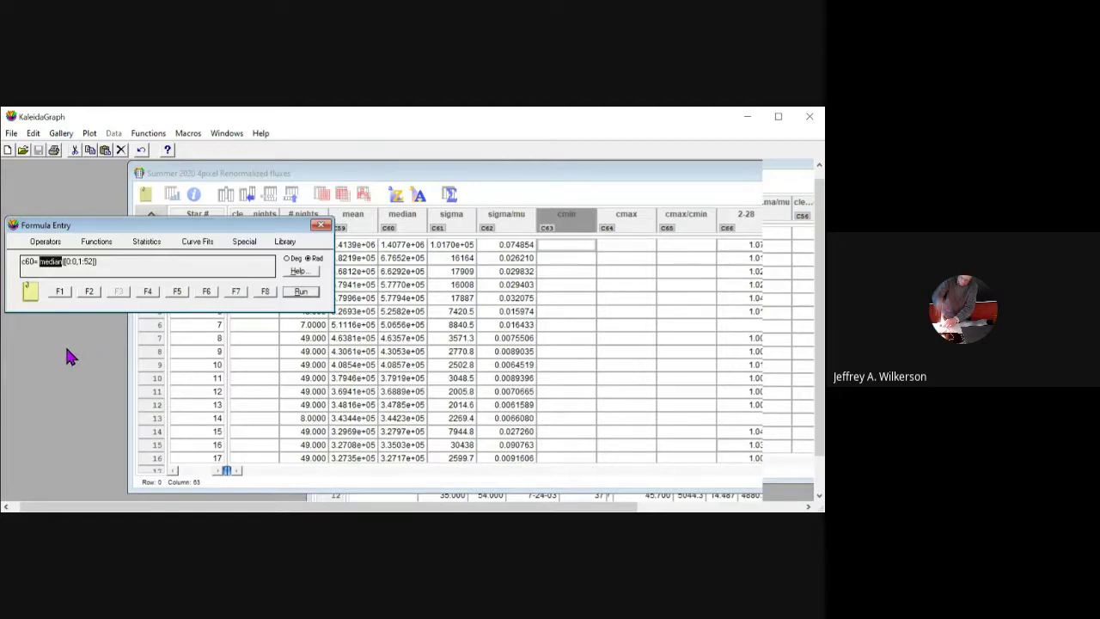
text(cm)
text(in)
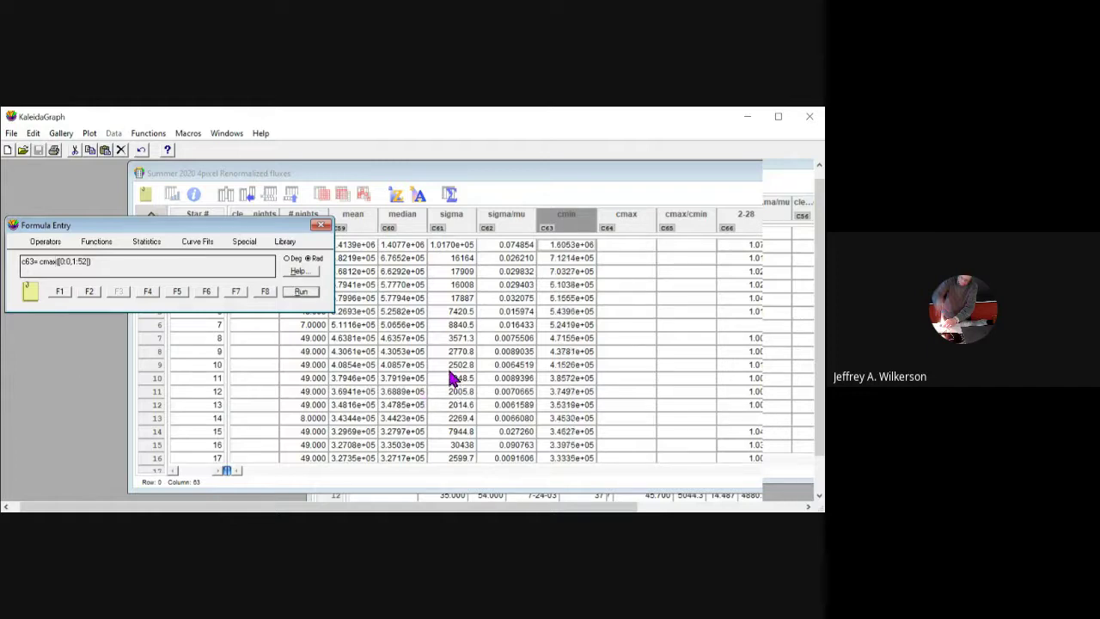
key(BackSpace)
key(BackSpace)
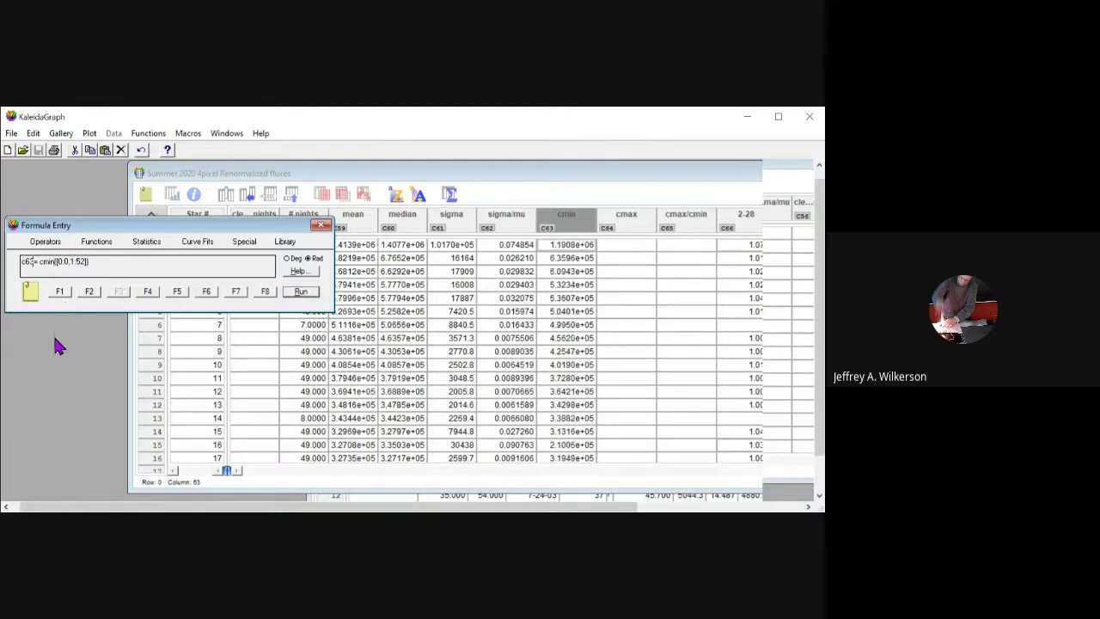
Change the formula to c64= cmax([0:0,1:52]) and run it to fill the cmax column.
key(BackSpace)
text(4)
key(BackSpace)
key(BackSpace)
text(ax)
key(Return)
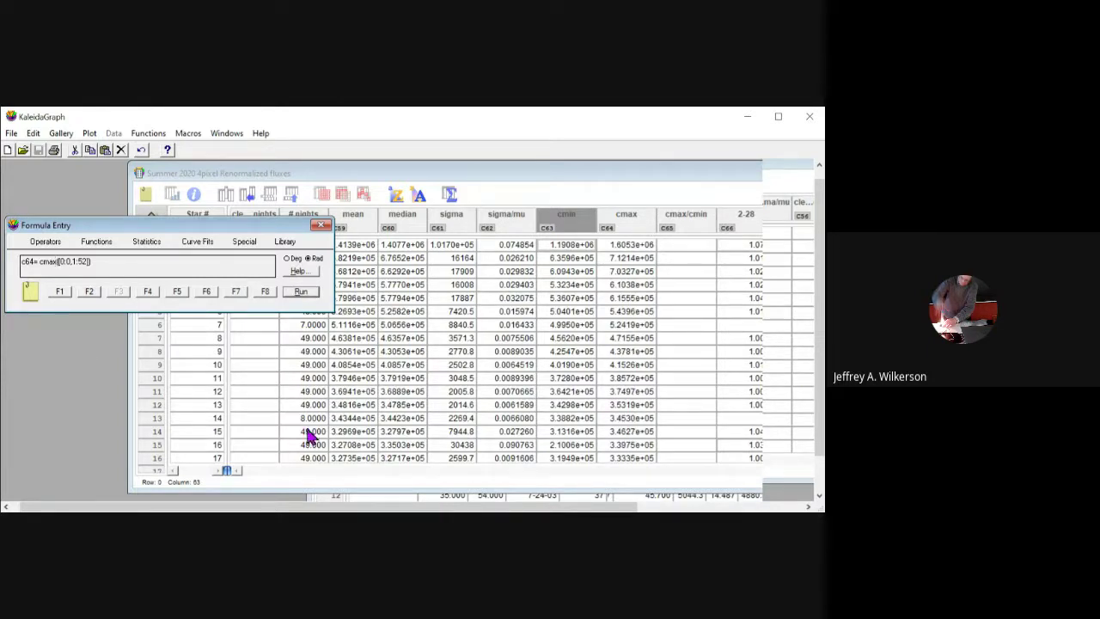
Calculate c65=c64/c63 to fill the cmax/cmin column.
key(F6)
key(Right)
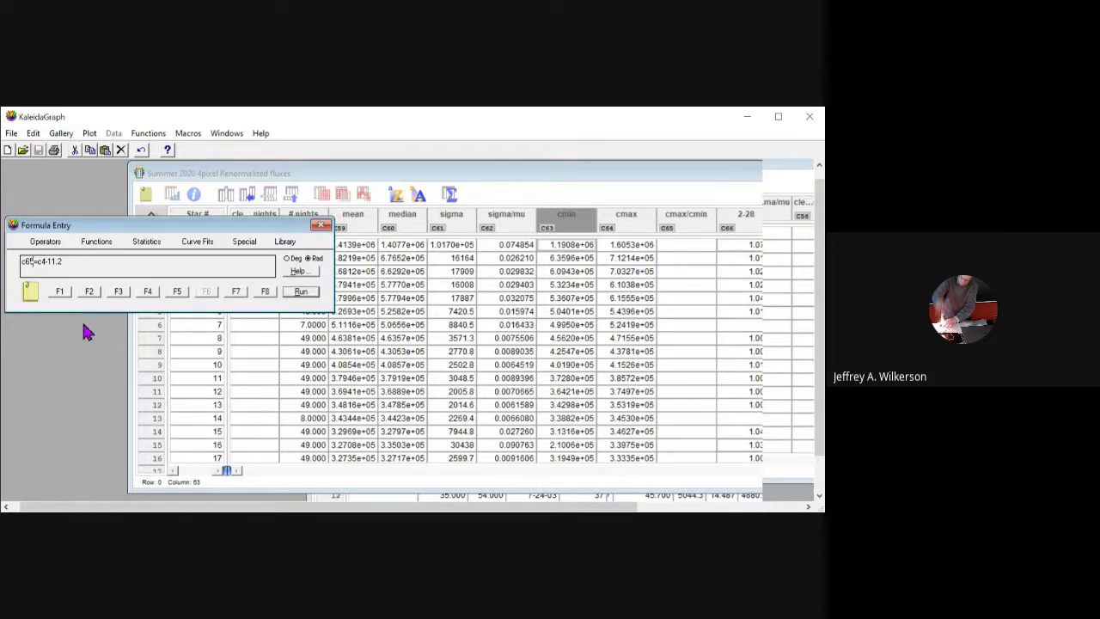
drag(74, 262, 38, 262)
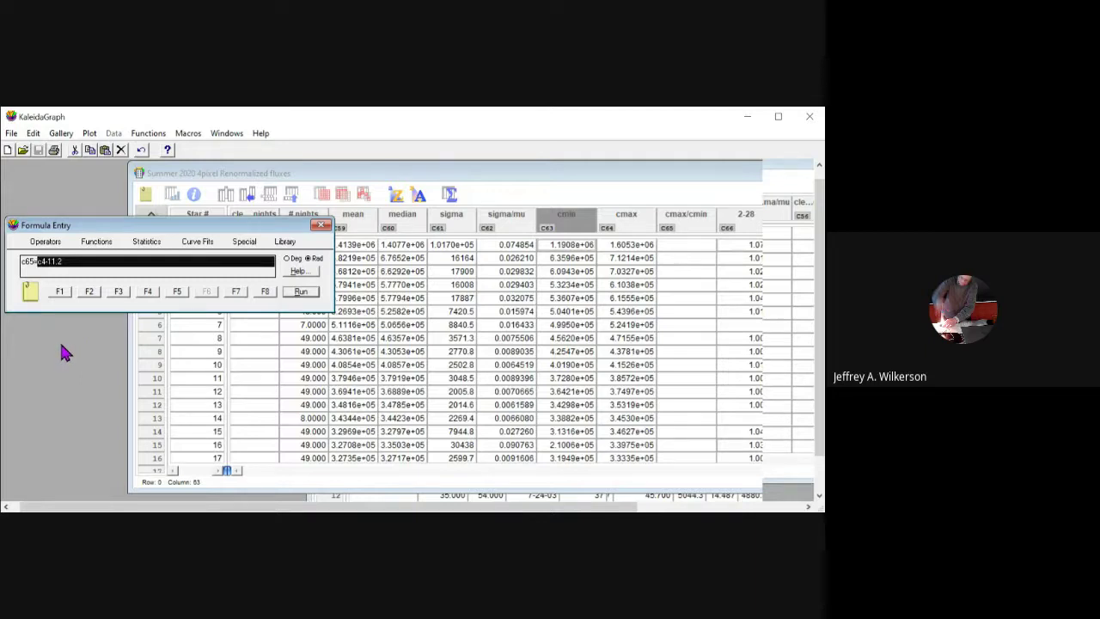
text(c64/c63)
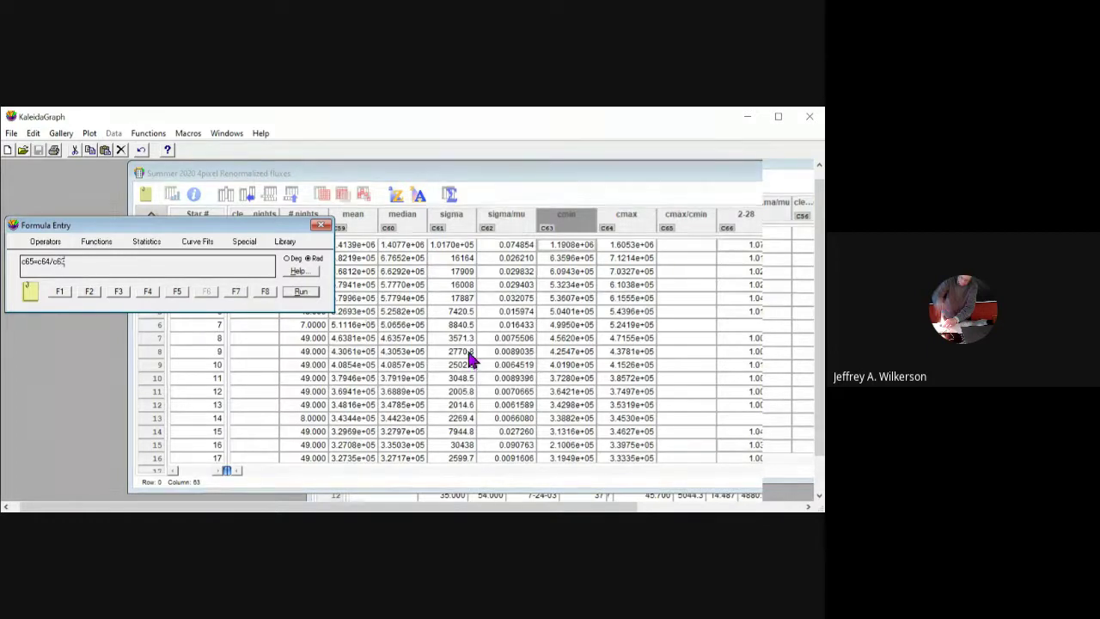
key(Return)
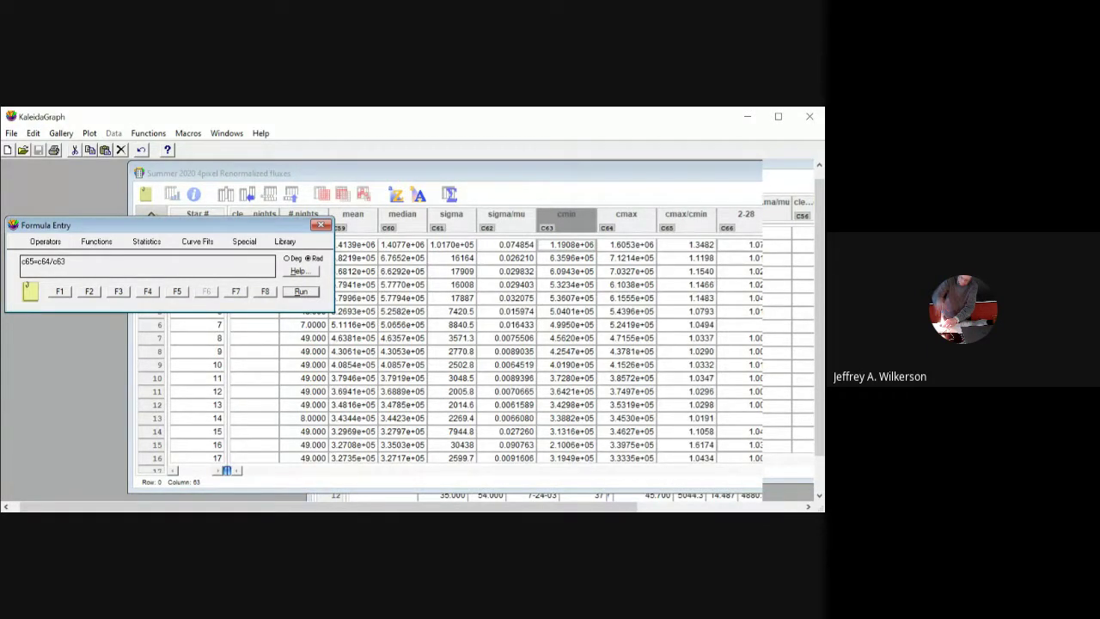
Examine the cmax/cmin ratios down the star list, checking star 16 and stars 280 to 285 individually.
drag(515, 173, 352, 160)
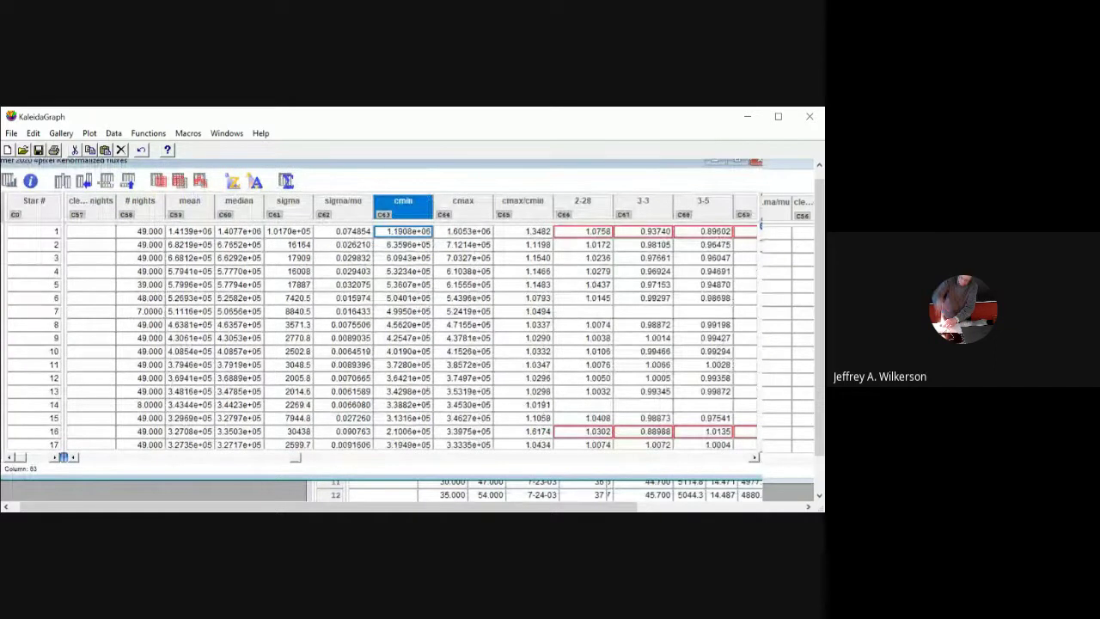
click(522, 430)
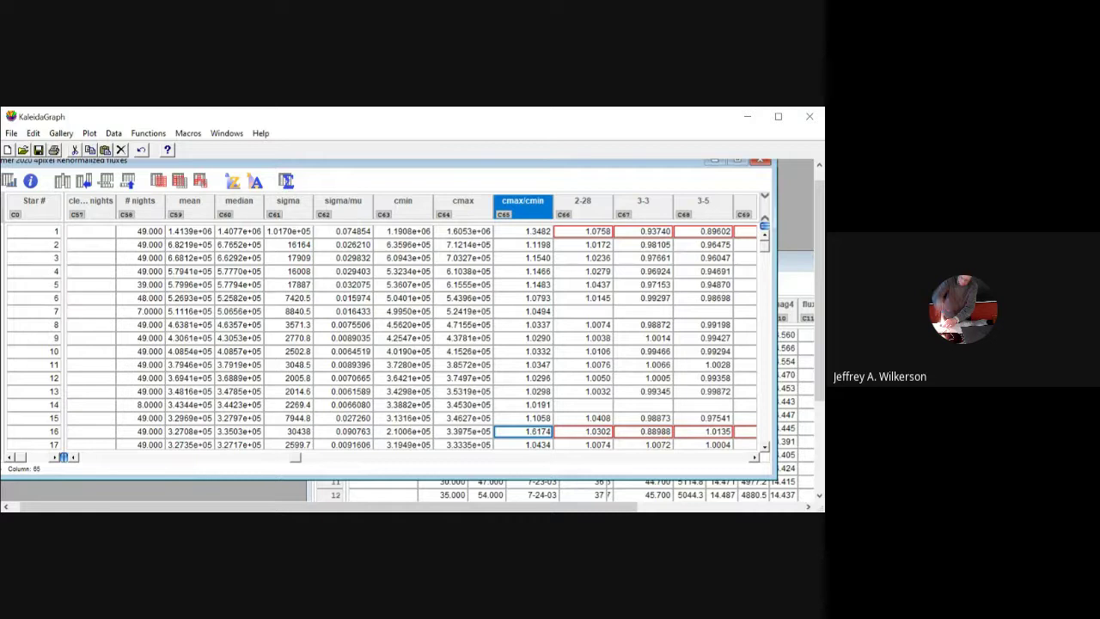
drag(764, 246, 764, 258)
scroll(404, 335, down, 20)
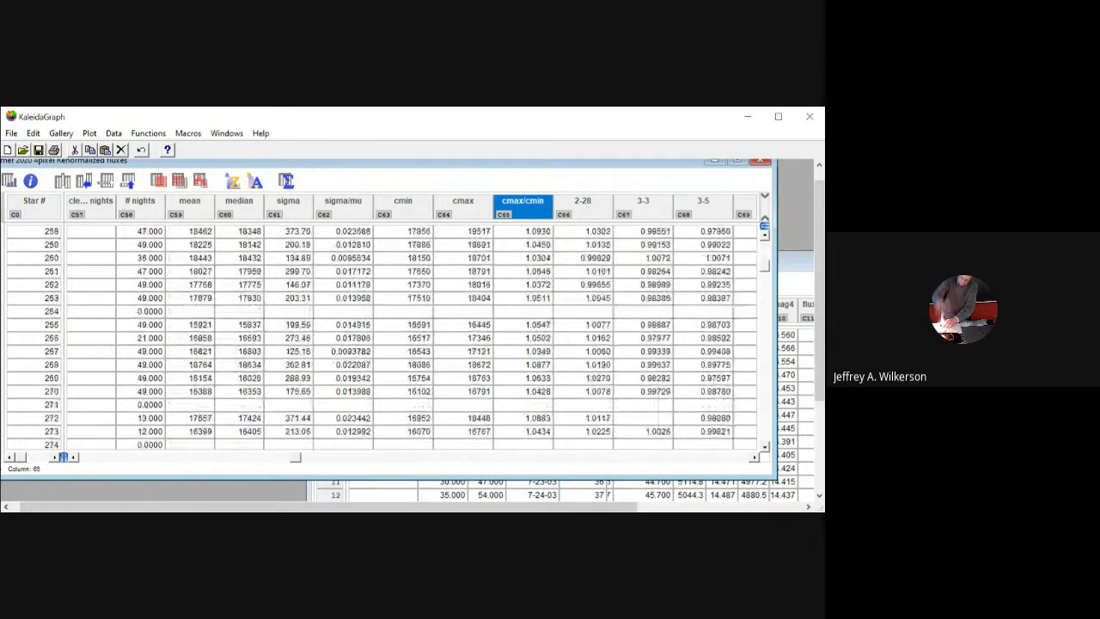
scroll(404, 336, down, 6)
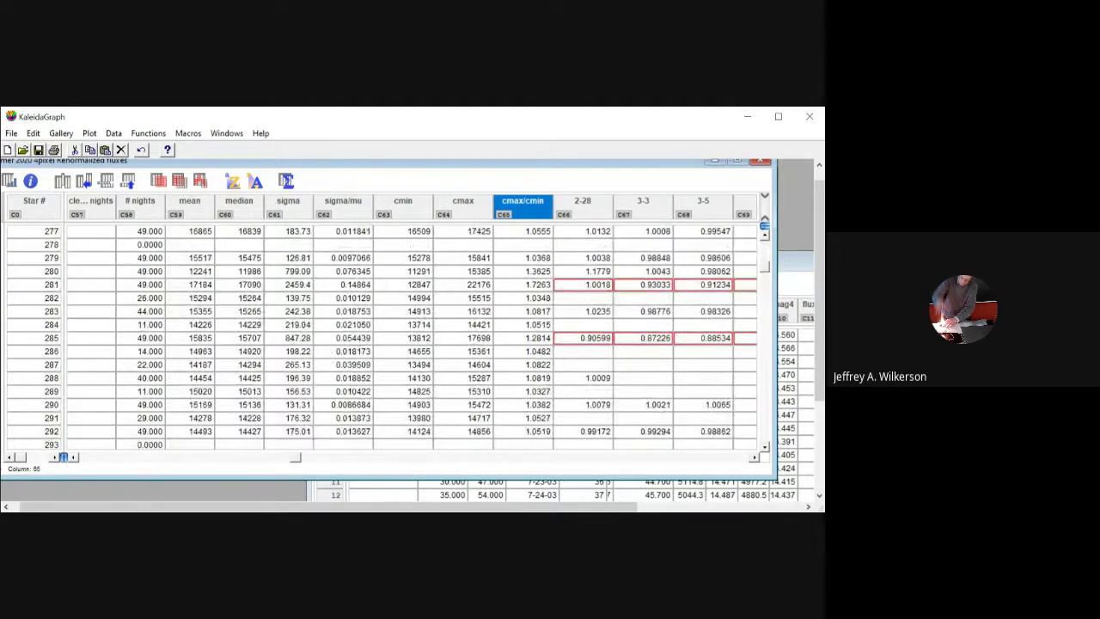
click(540, 338)
key(Up)
key(Up)
key(Up)
key(Up)
key(Up)
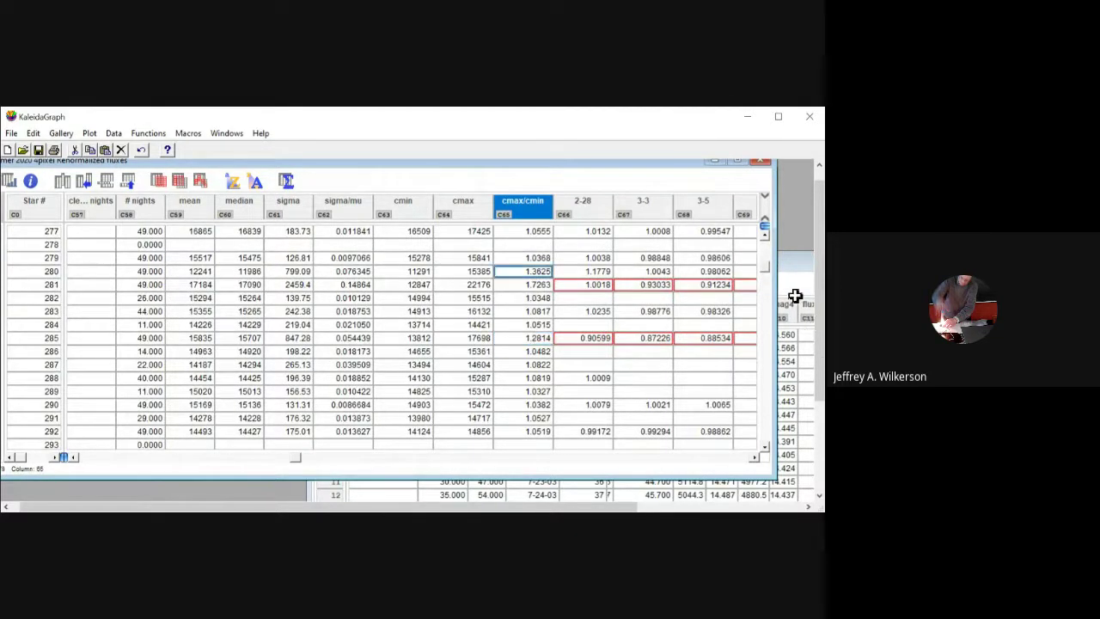
key(Down)
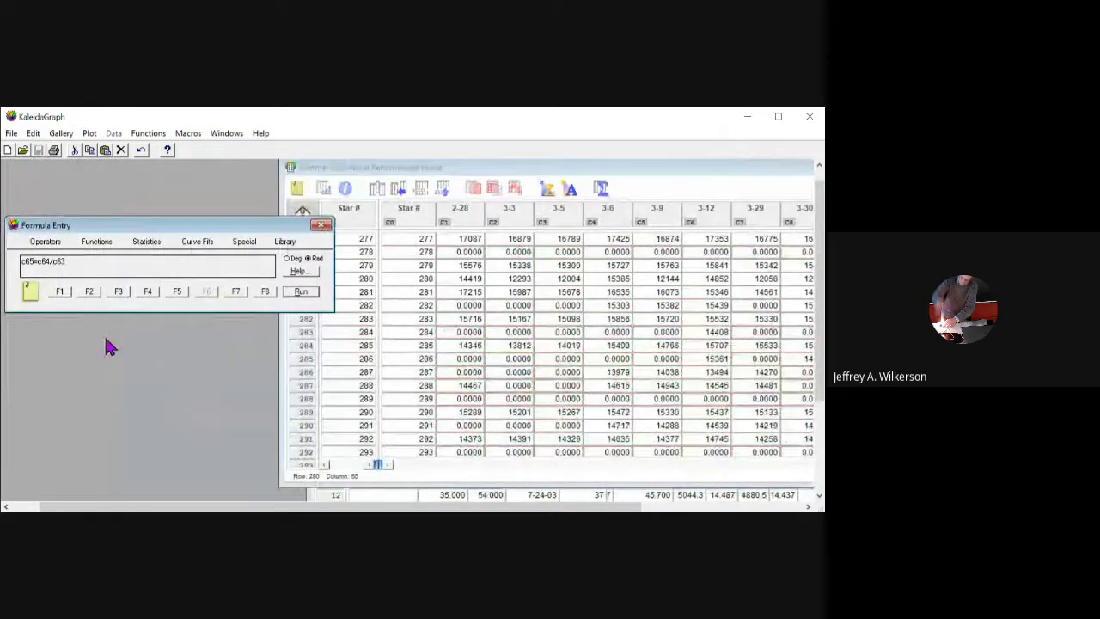
Look across the nightly fluxes of stars 277 to 293 through to the statistics columns.
click(779, 166)
drag(371, 187, 333, 186)
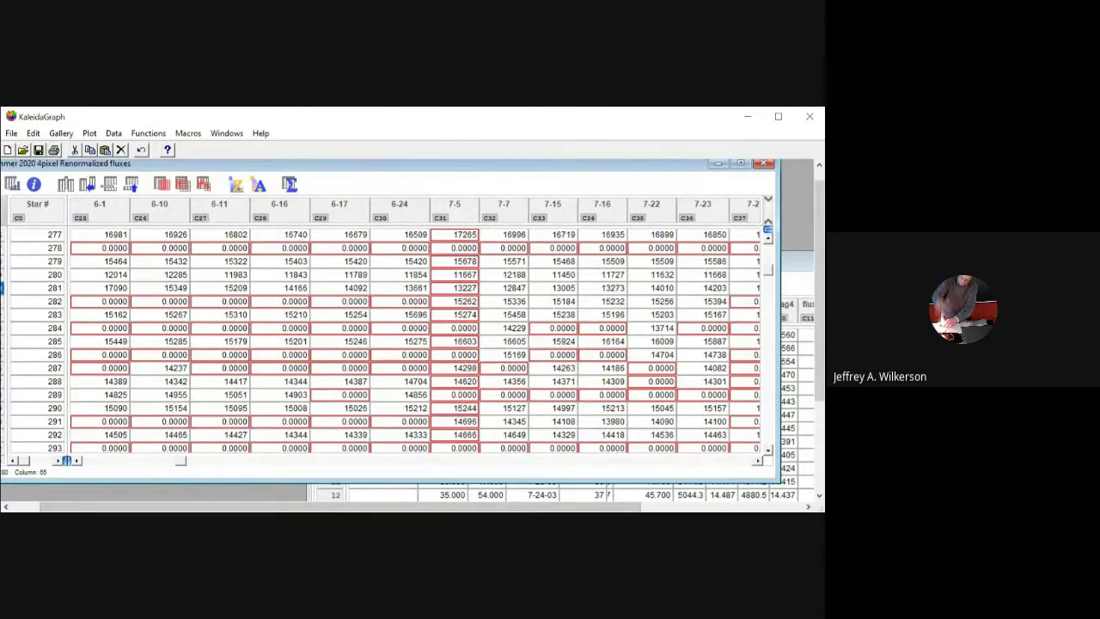
click(484, 461)
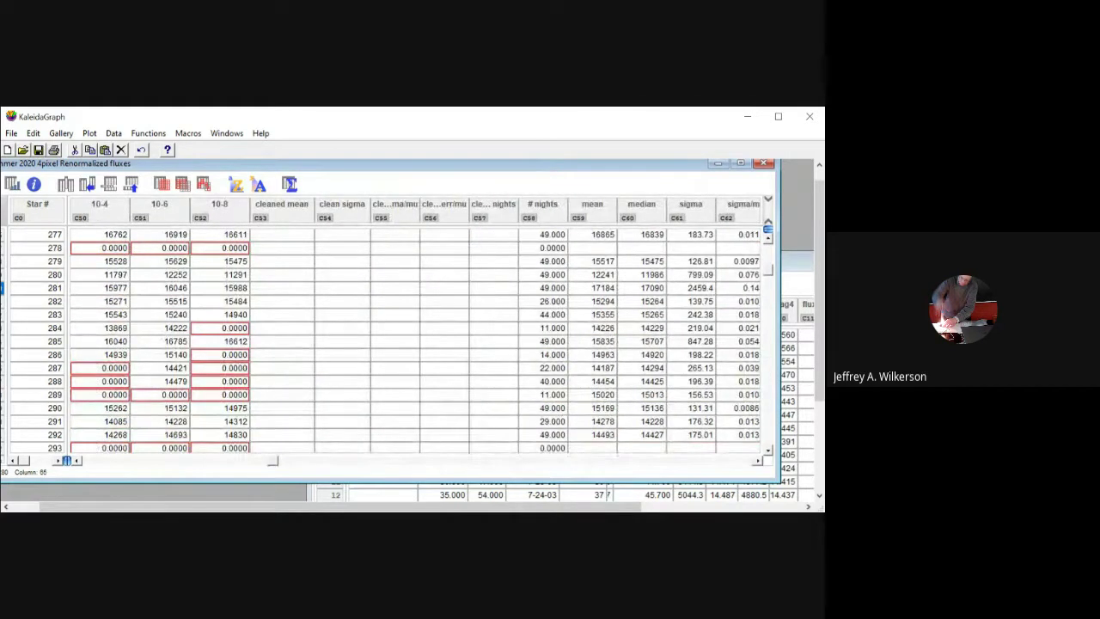
Select the # nights column and review the formulas stored under F8, F2 and F3.
click(559, 206)
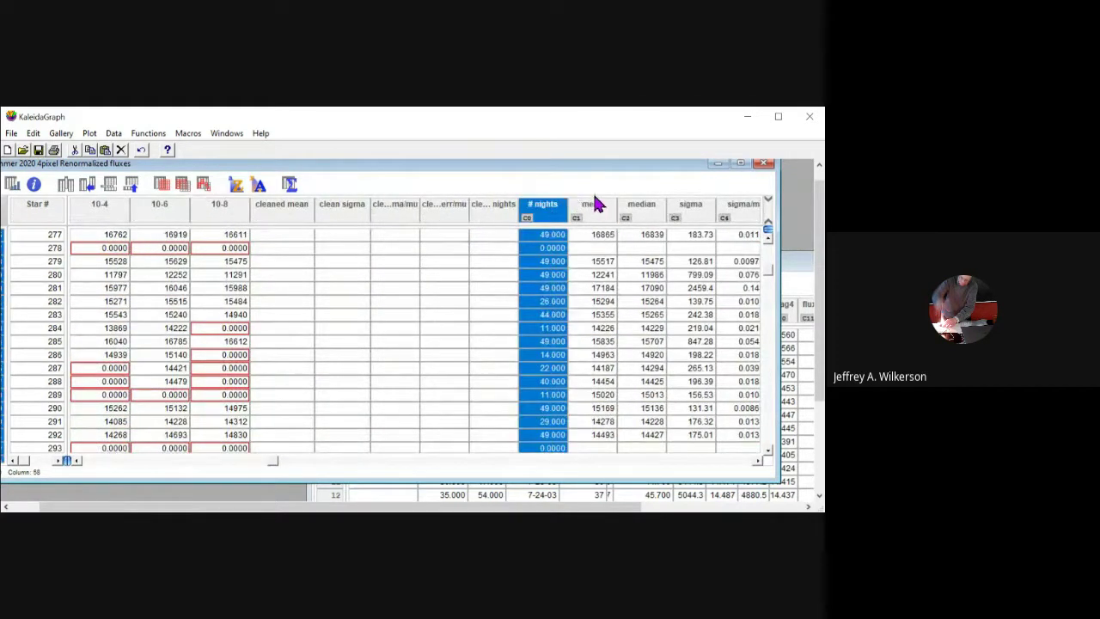
key(ctrl+f)
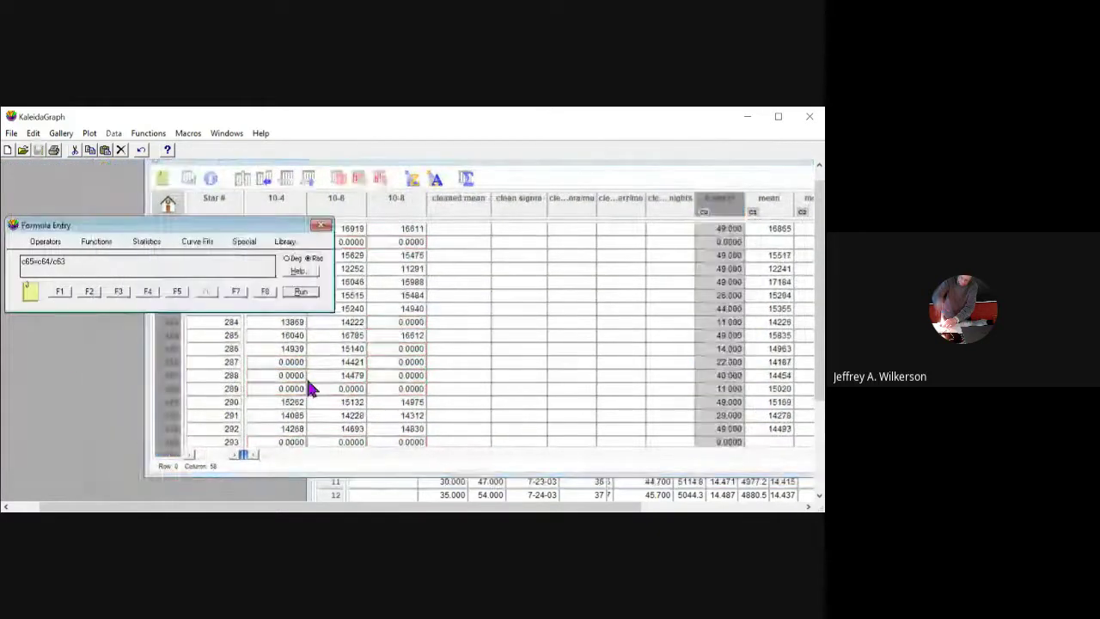
key(F8)
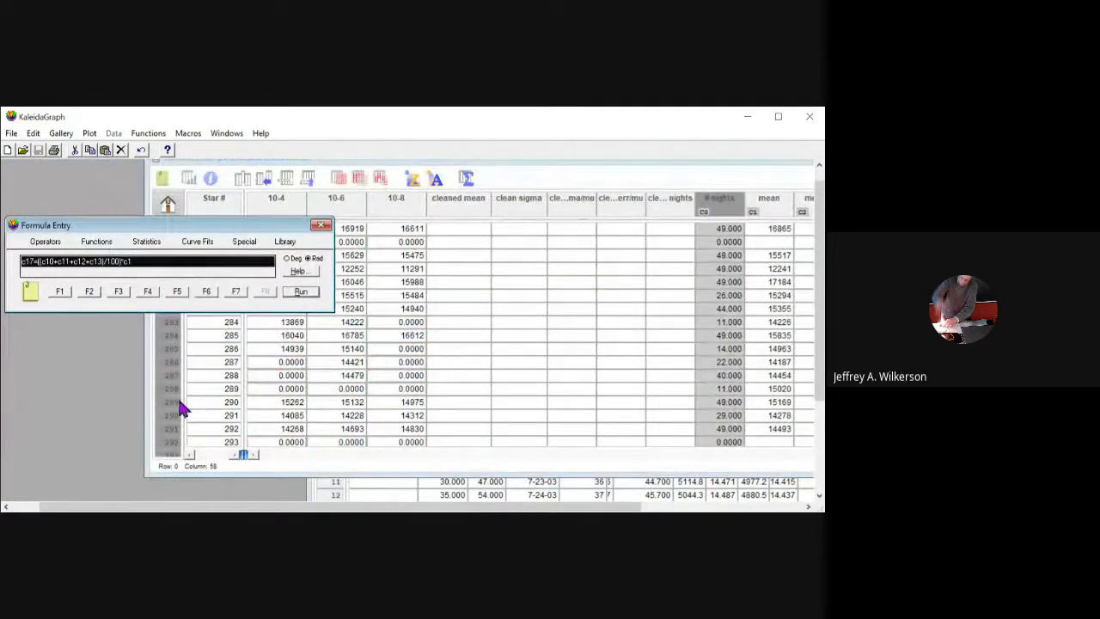
key(F2)
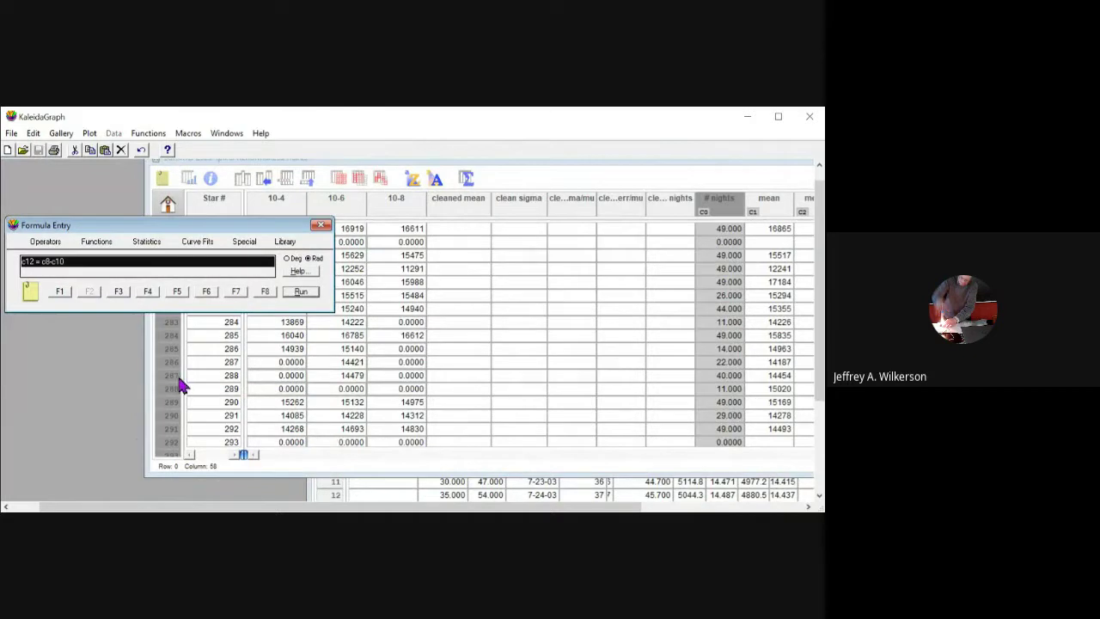
key(F3)
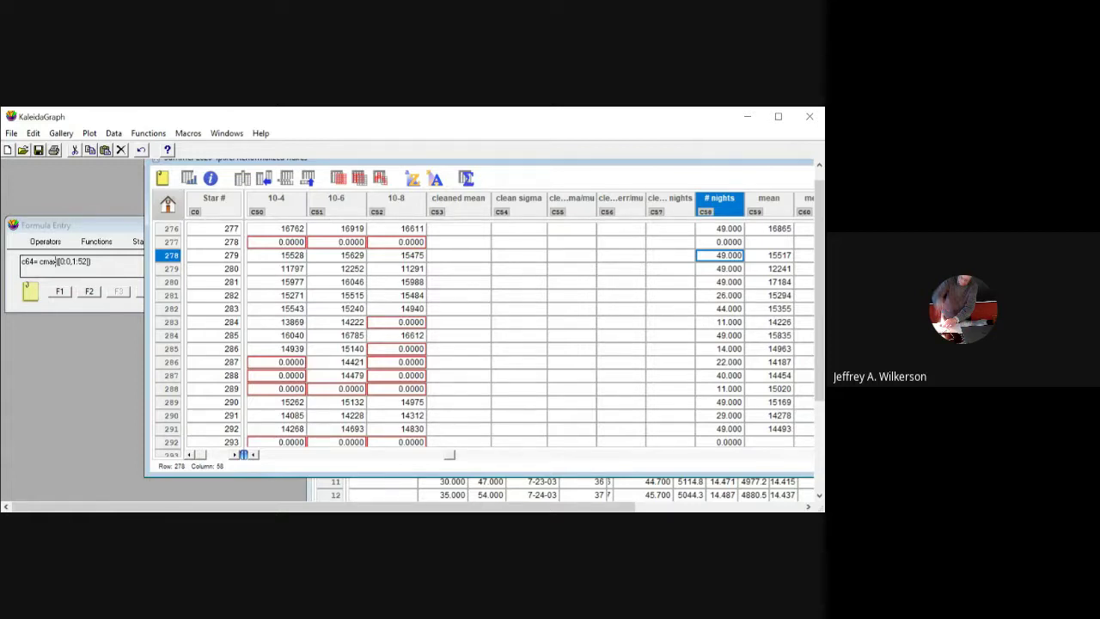
Bring the data table with the 5 pix - 4 pix column to the front, clear of the Summer 2020 fluxes table.
click(719, 388)
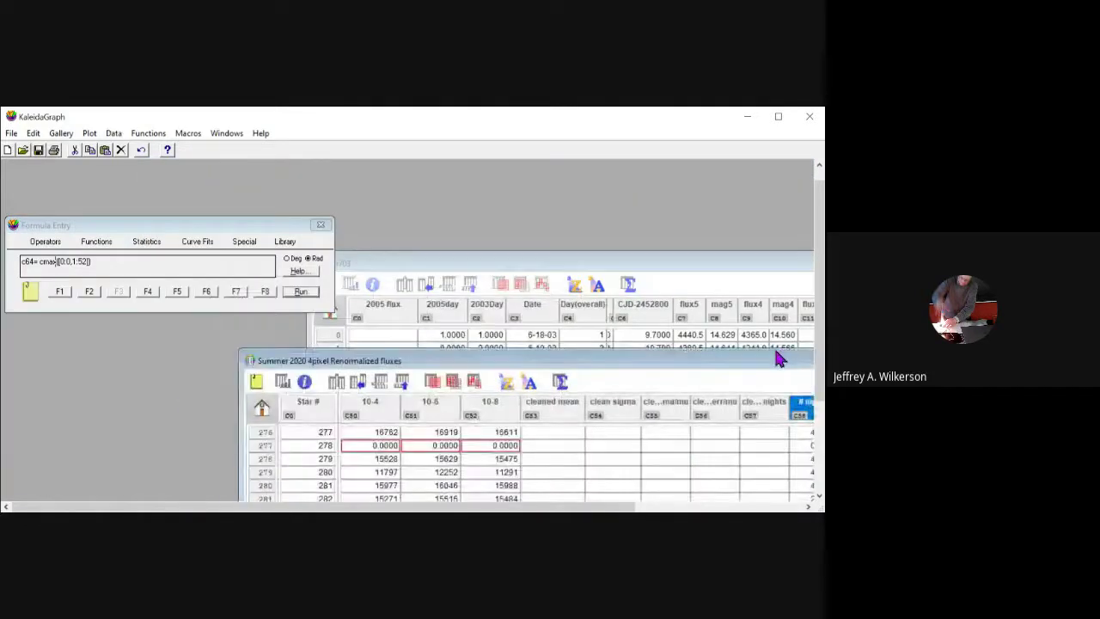
click(774, 344)
drag(779, 262, 596, 155)
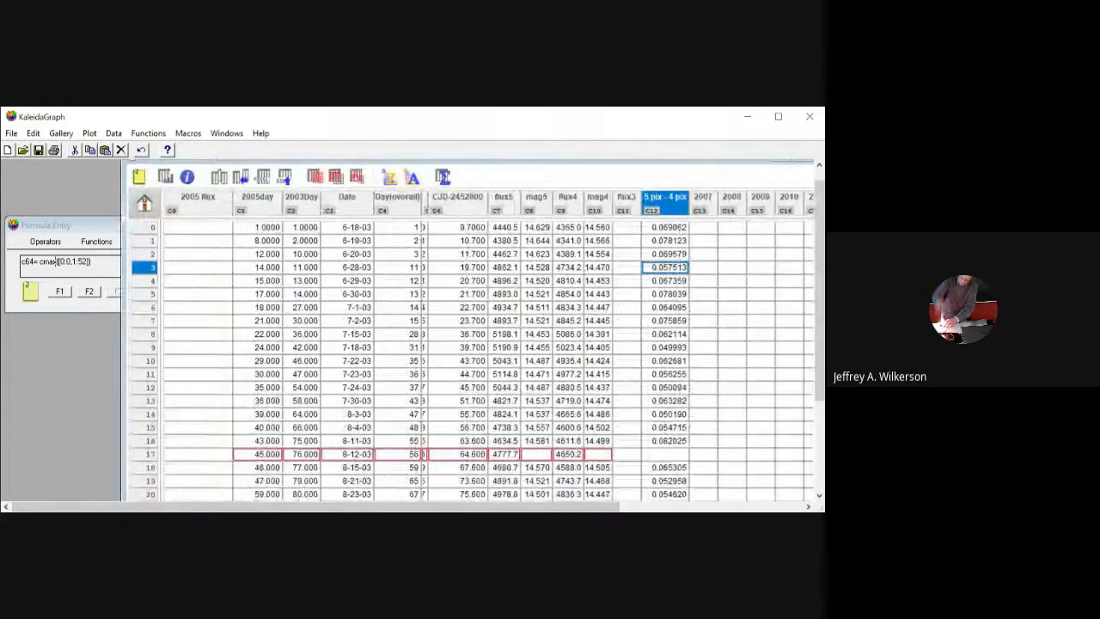
Run cell(3,0)=mean([7:10,2:2]) to put the mean of 2003Day rows 7 to 10 in the 2005 flux column.
click(107, 277)
key(F1)
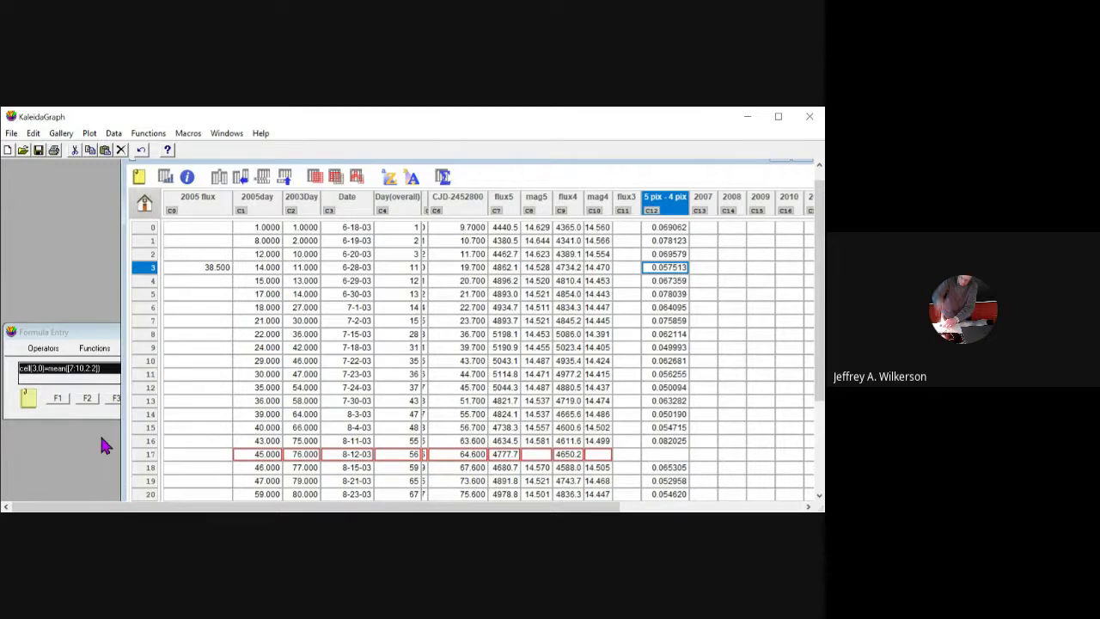
click(102, 397)
key(Return)
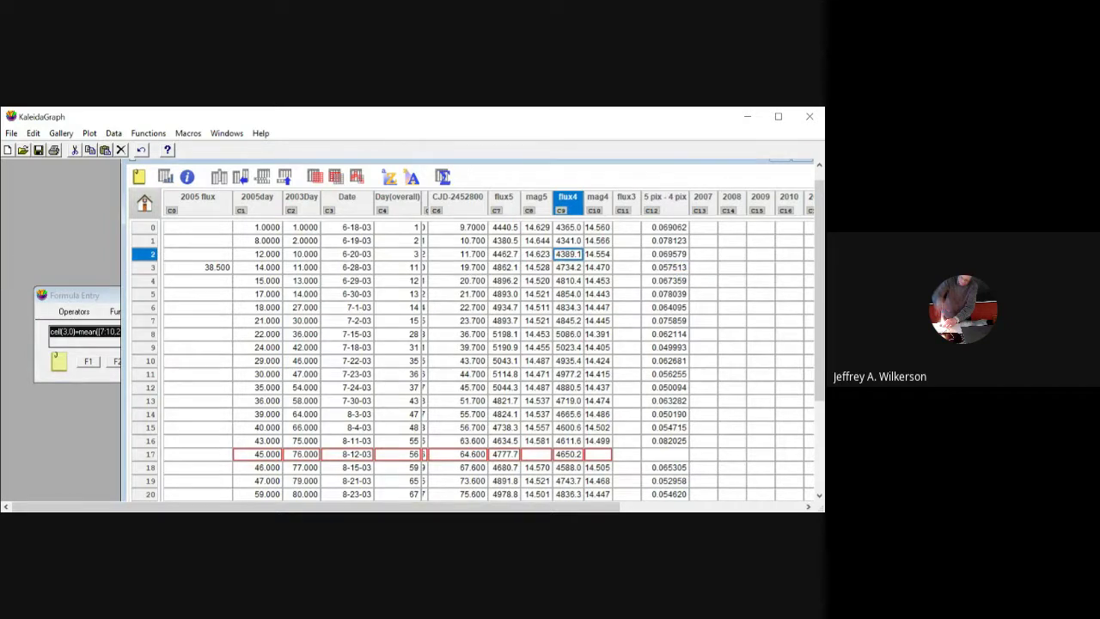
click(92, 363)
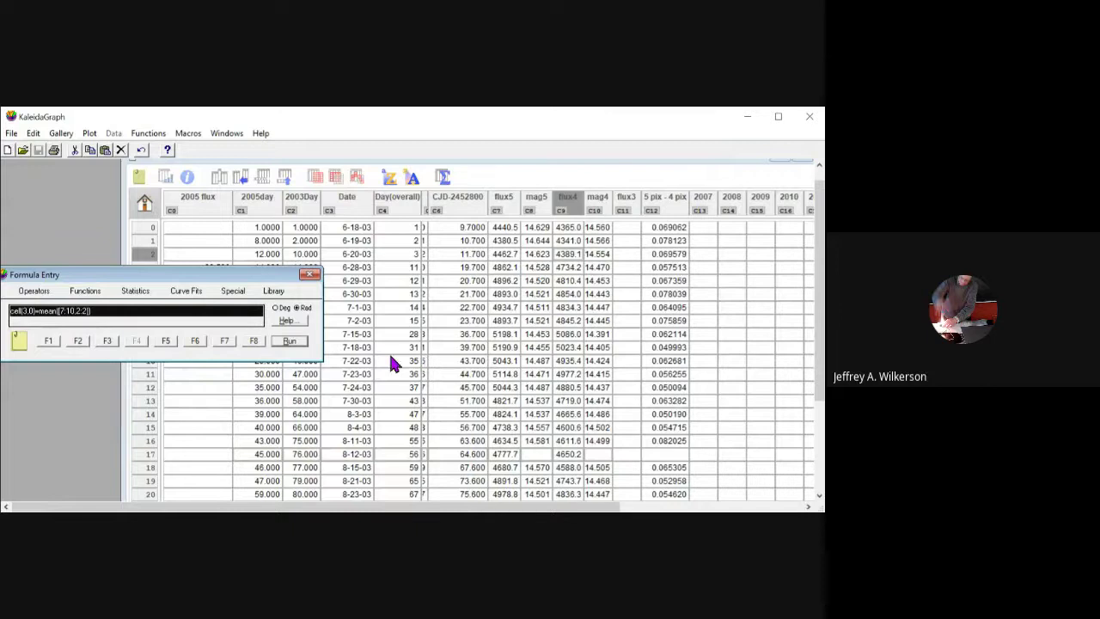
click(290, 340)
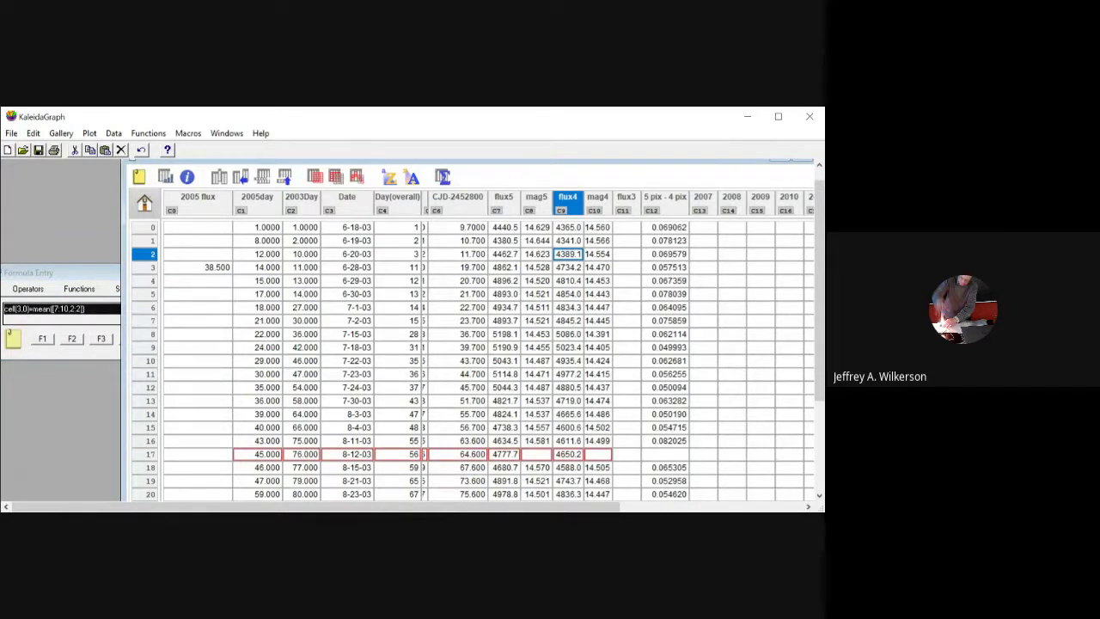
Mask all the data in the flux4 and flux5 columns.
click(567, 197)
click(148, 133)
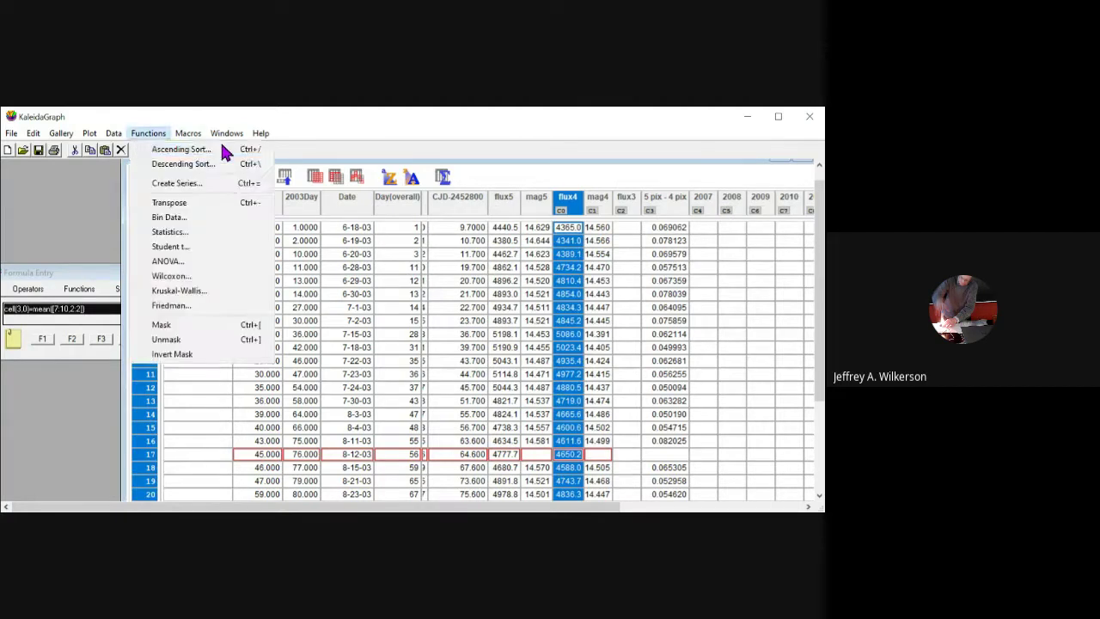
click(163, 324)
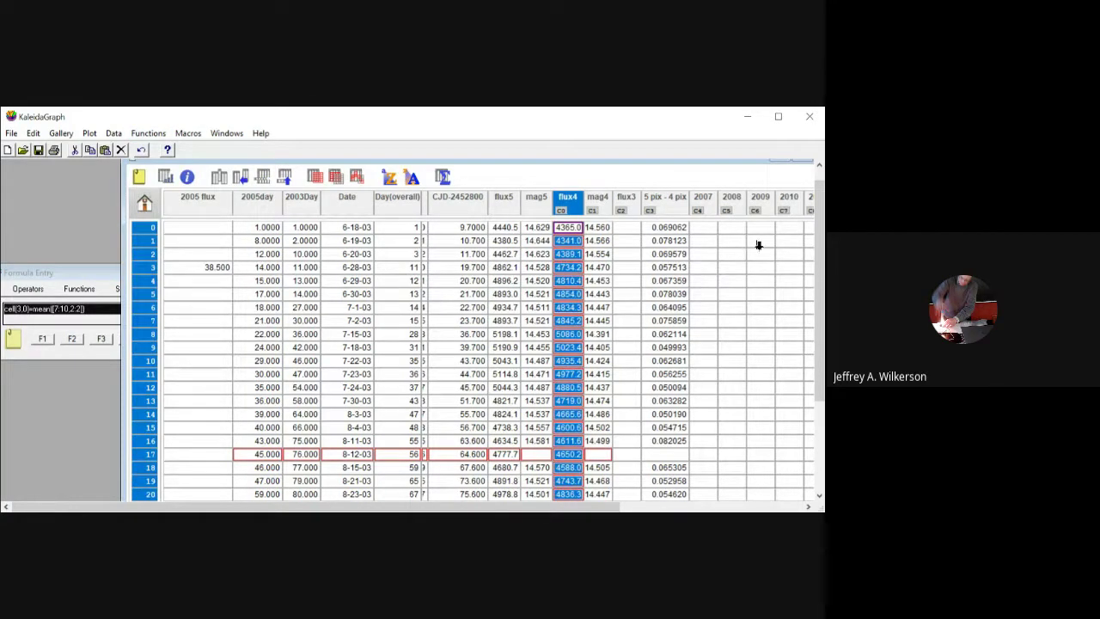
click(503, 197)
click(147, 133)
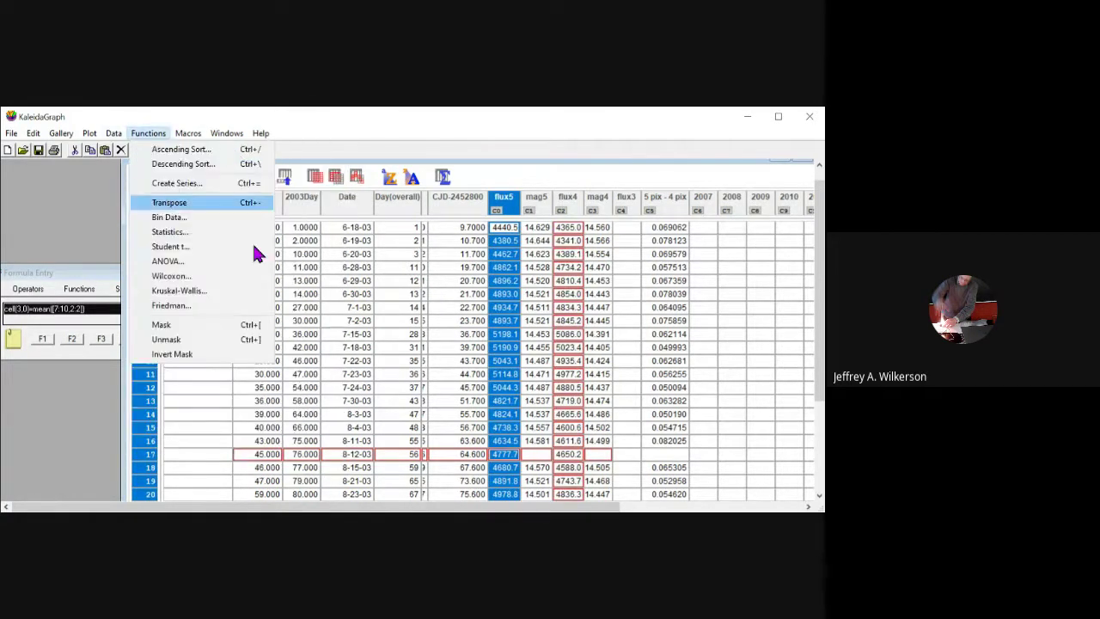
click(170, 324)
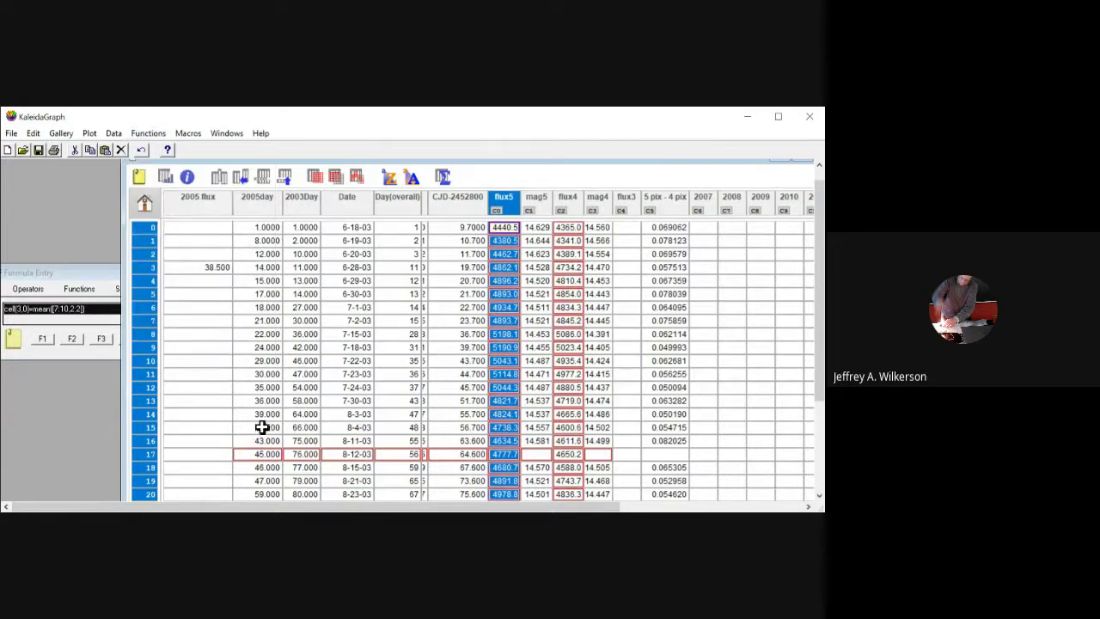
click(115, 355)
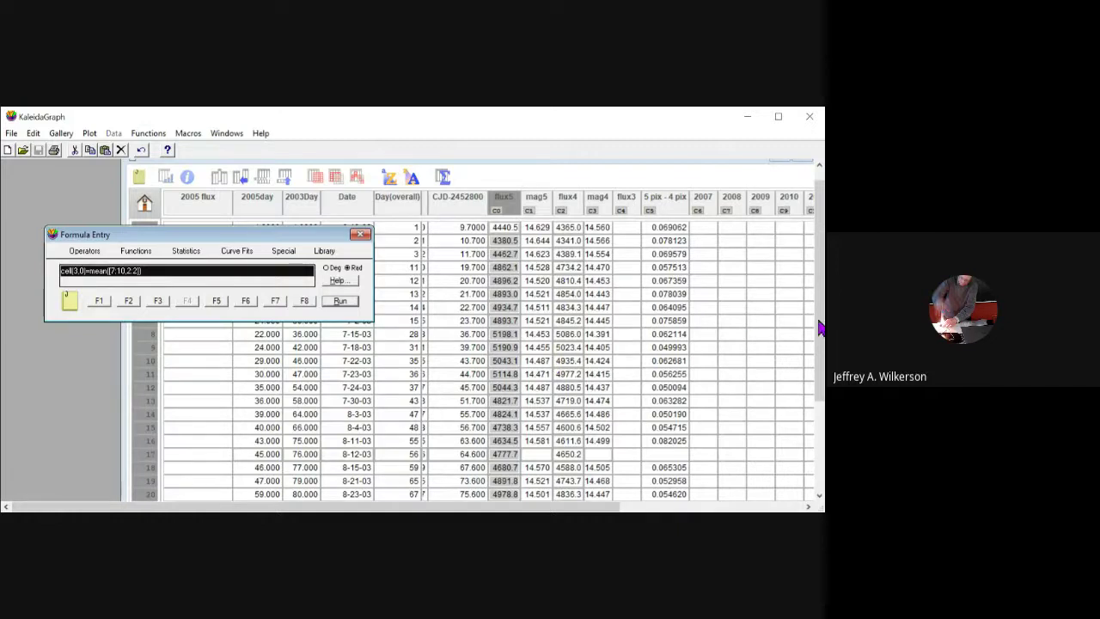
click(626, 280)
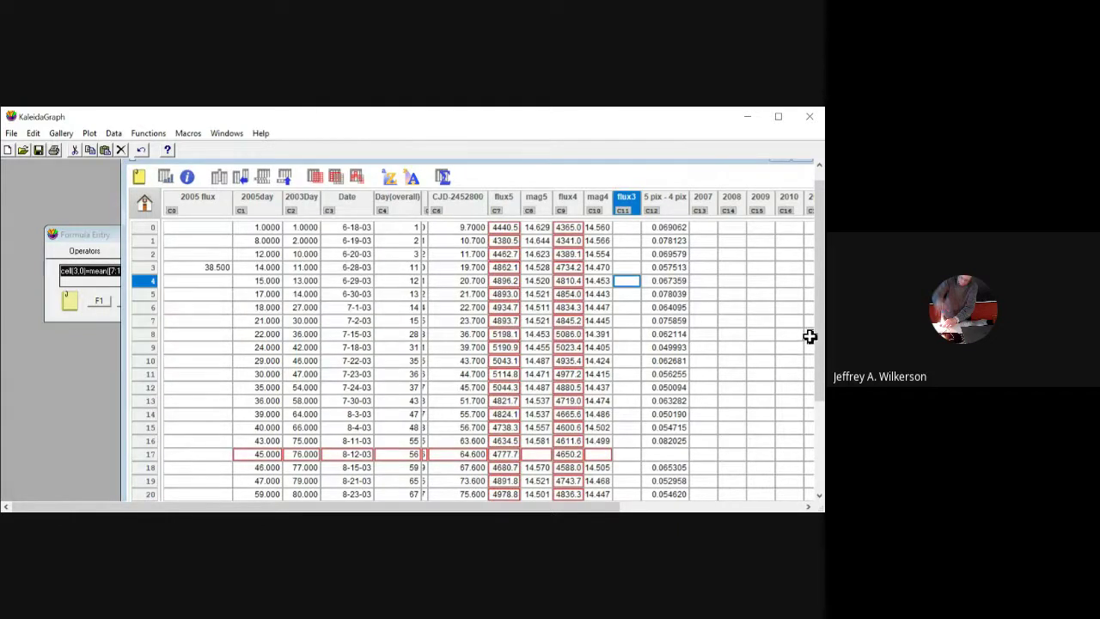
click(536, 254)
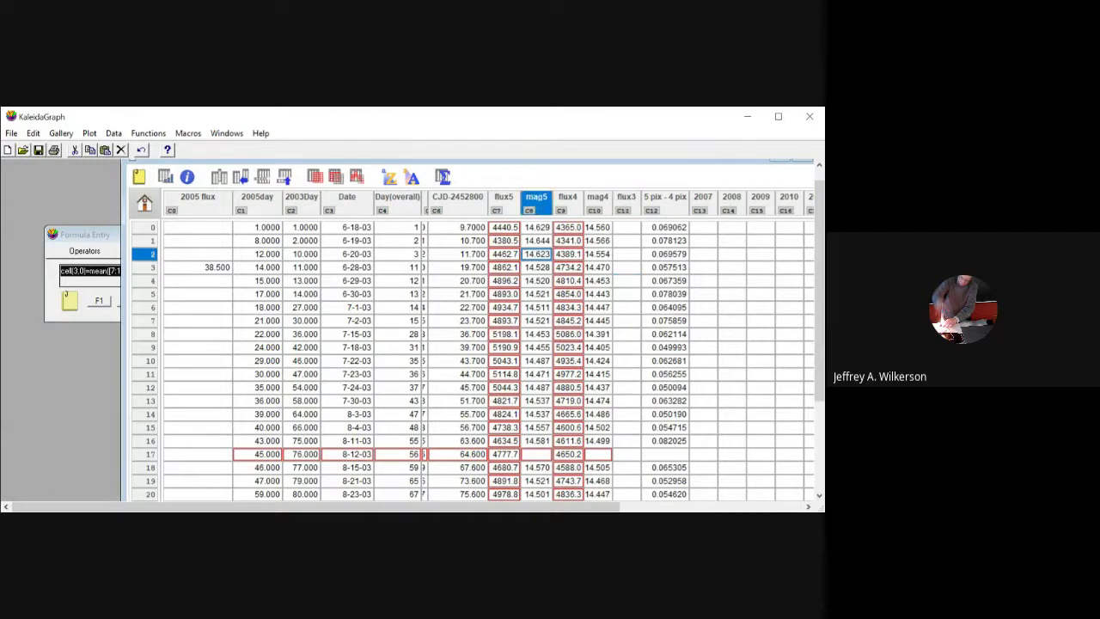
click(597, 254)
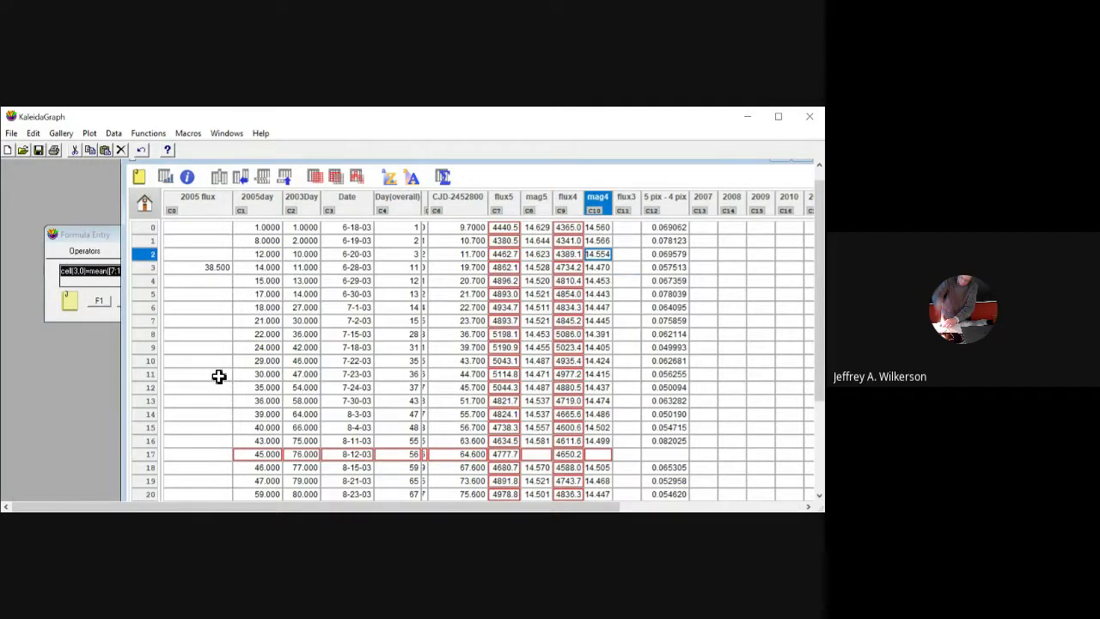
drag(102, 234, 89, 316)
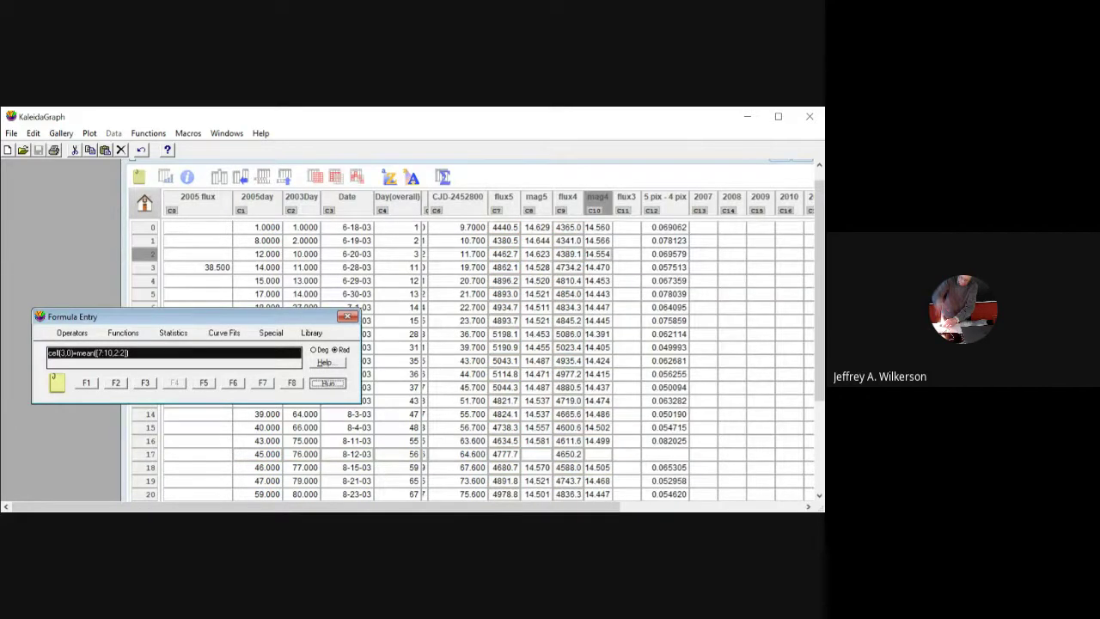
click(779, 417)
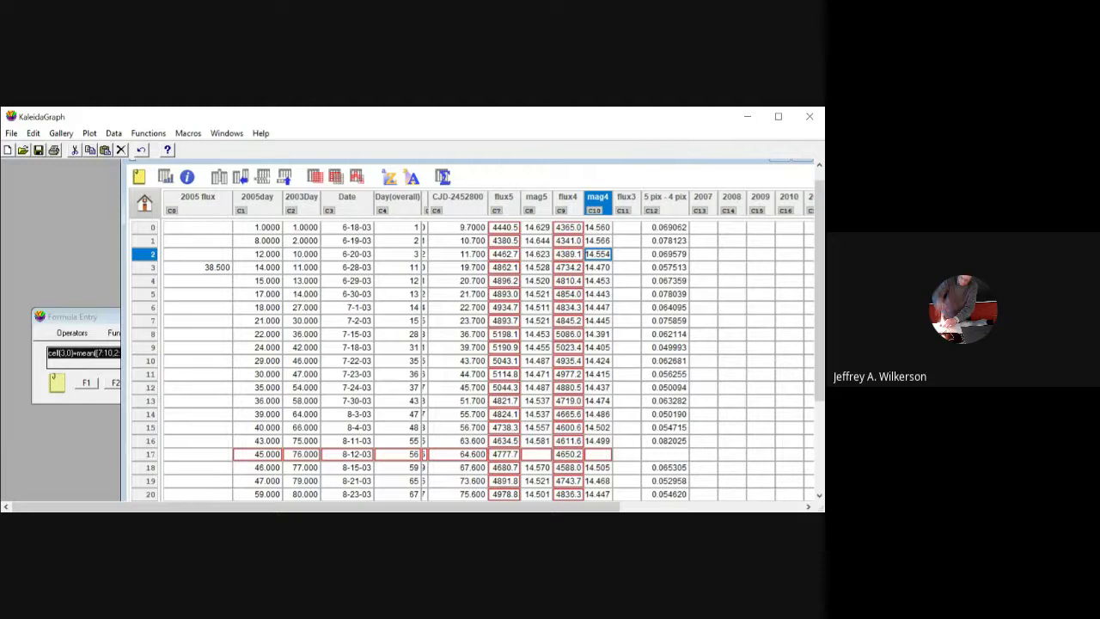
click(103, 373)
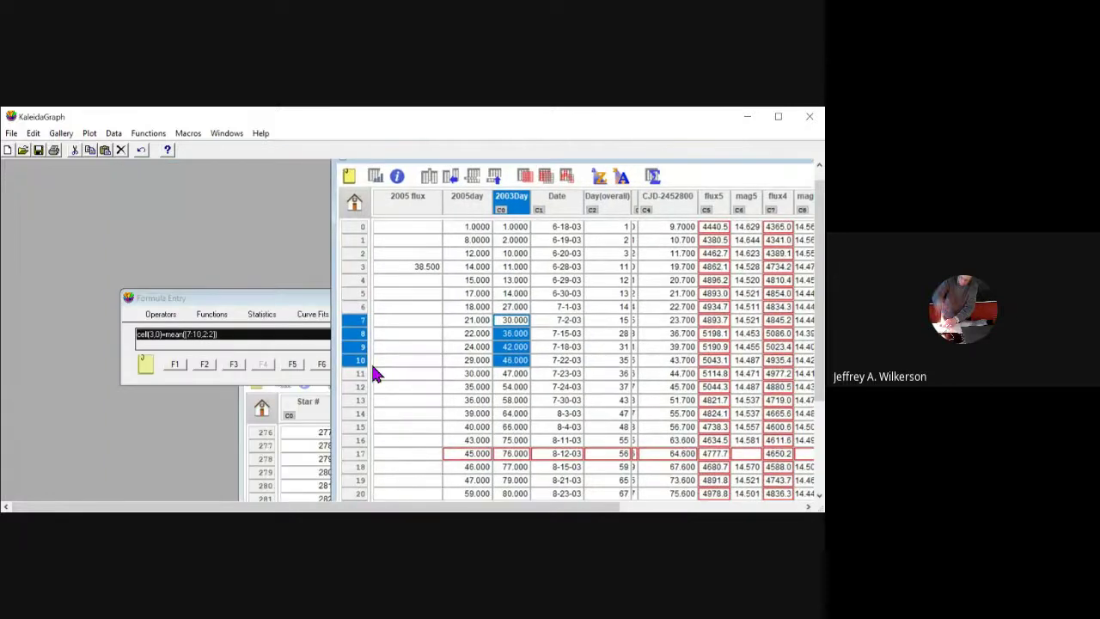
Mask rows 8 and 9 of the 2003Day column and rerun the mean formula for cell(3,0).
drag(320, 297, 251, 220)
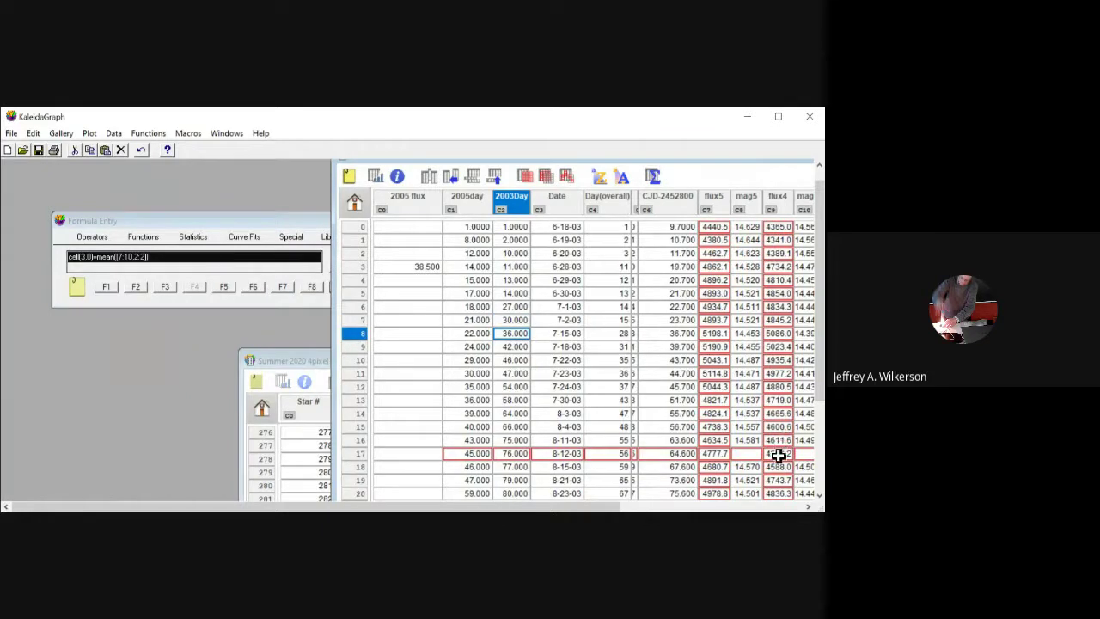
key(shift+Down)
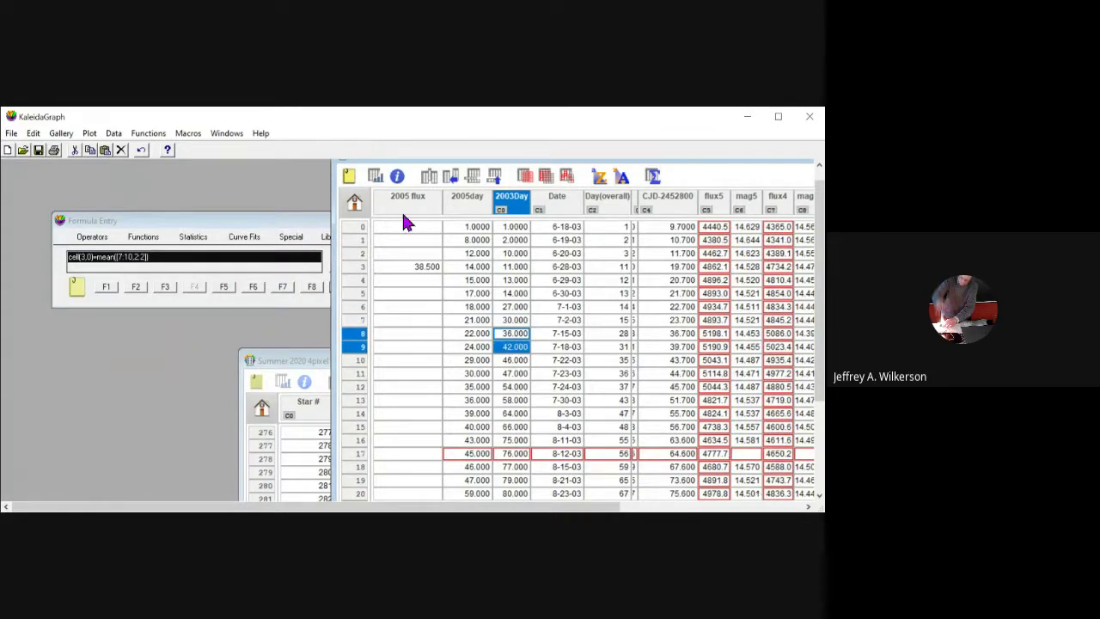
click(148, 133)
click(201, 325)
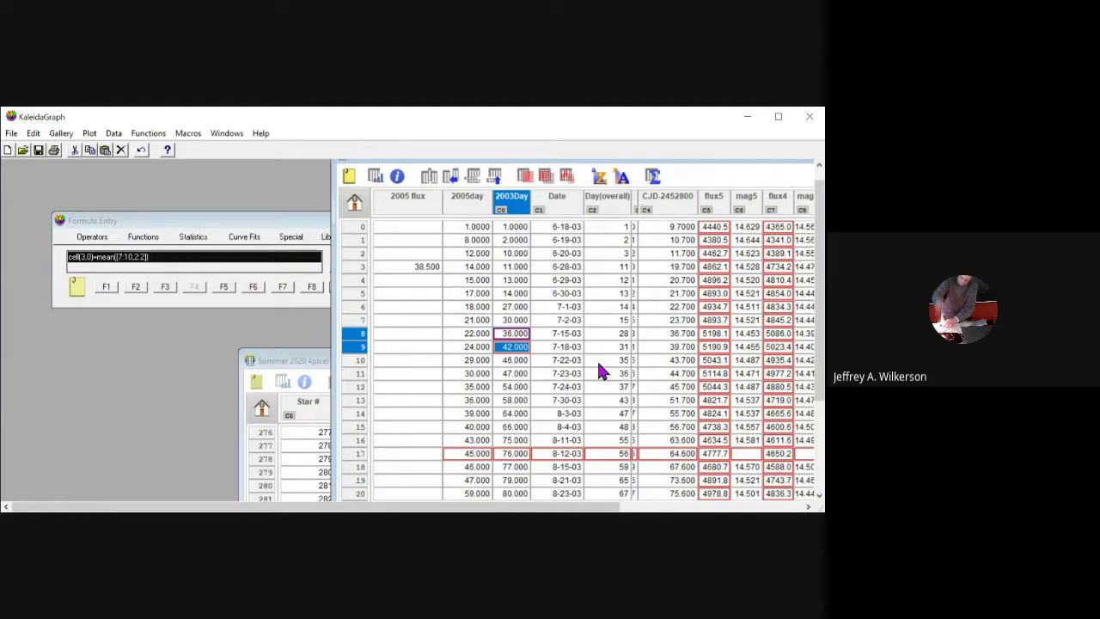
click(327, 289)
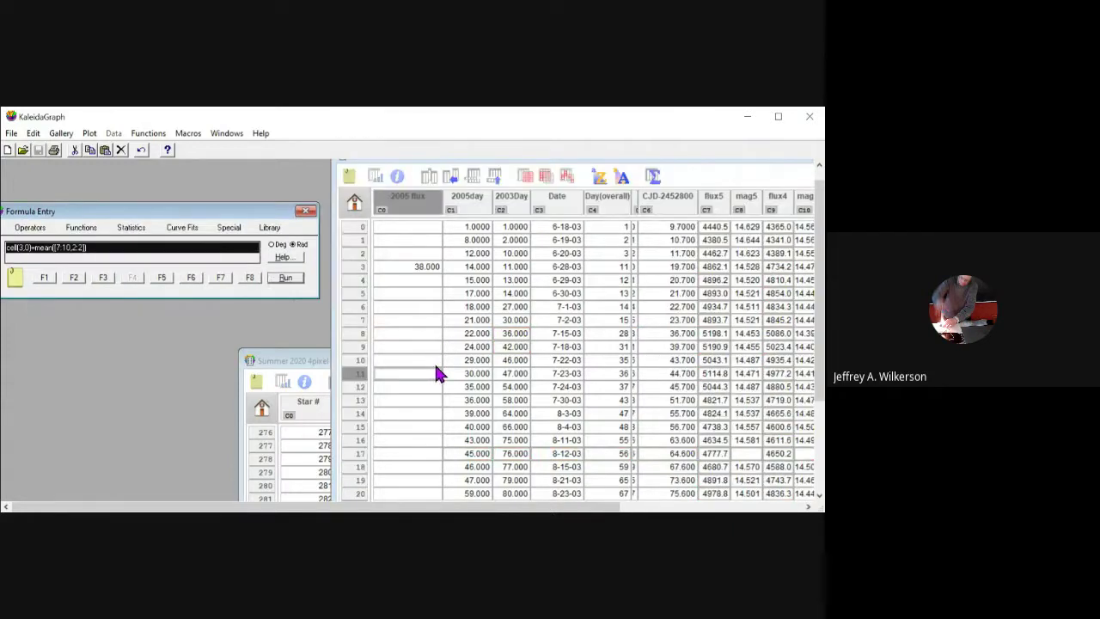
Mask rows 8 and 9 of the 2005day column as well.
click(776, 497)
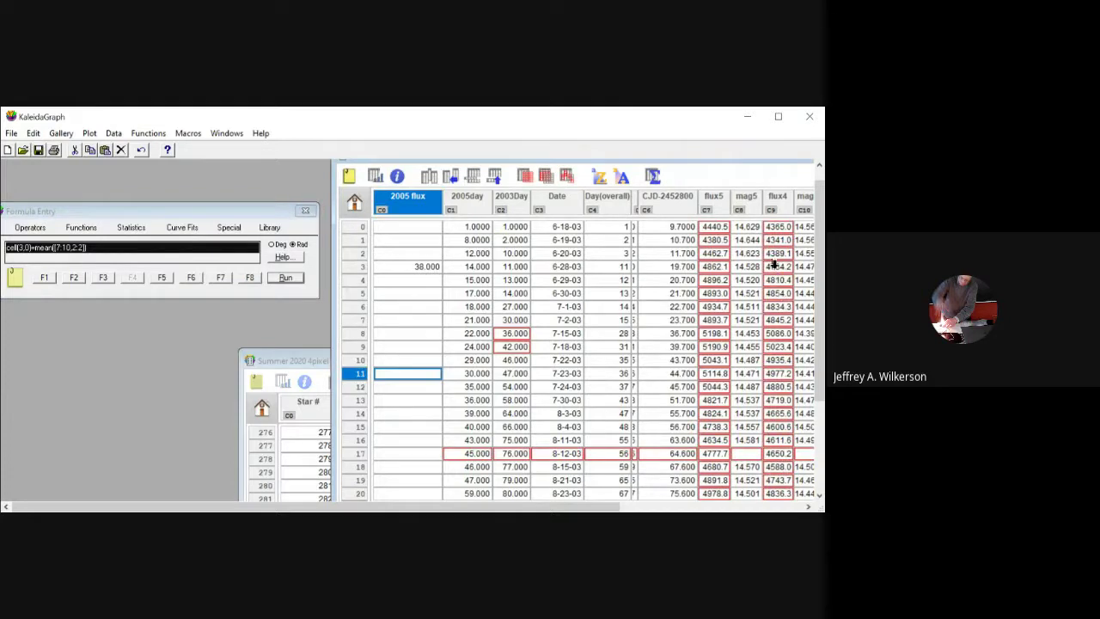
click(208, 267)
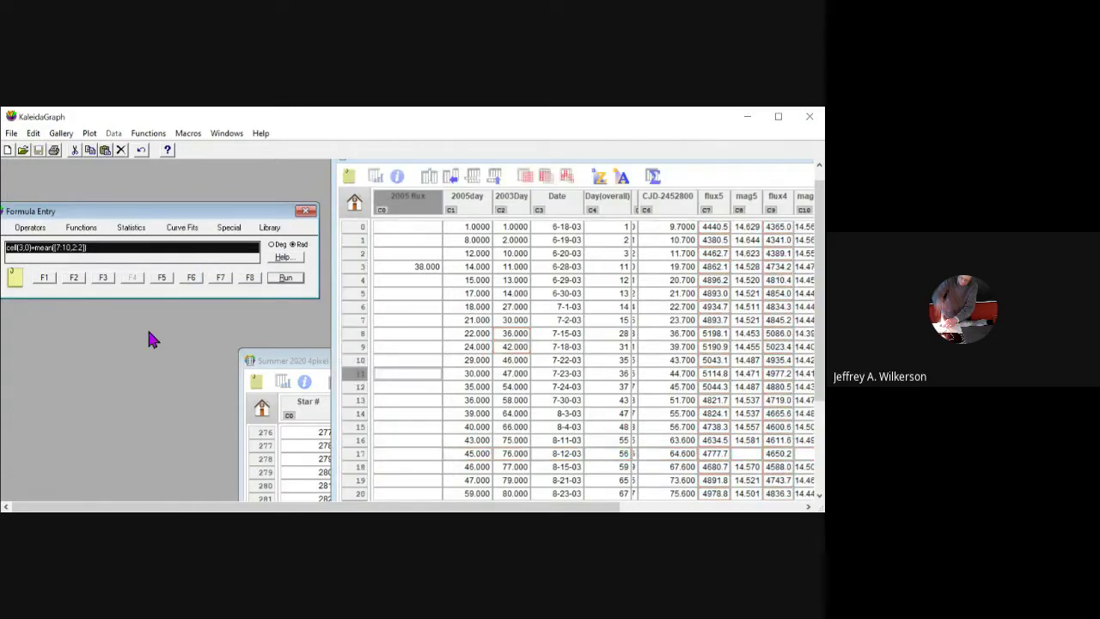
key(Right)
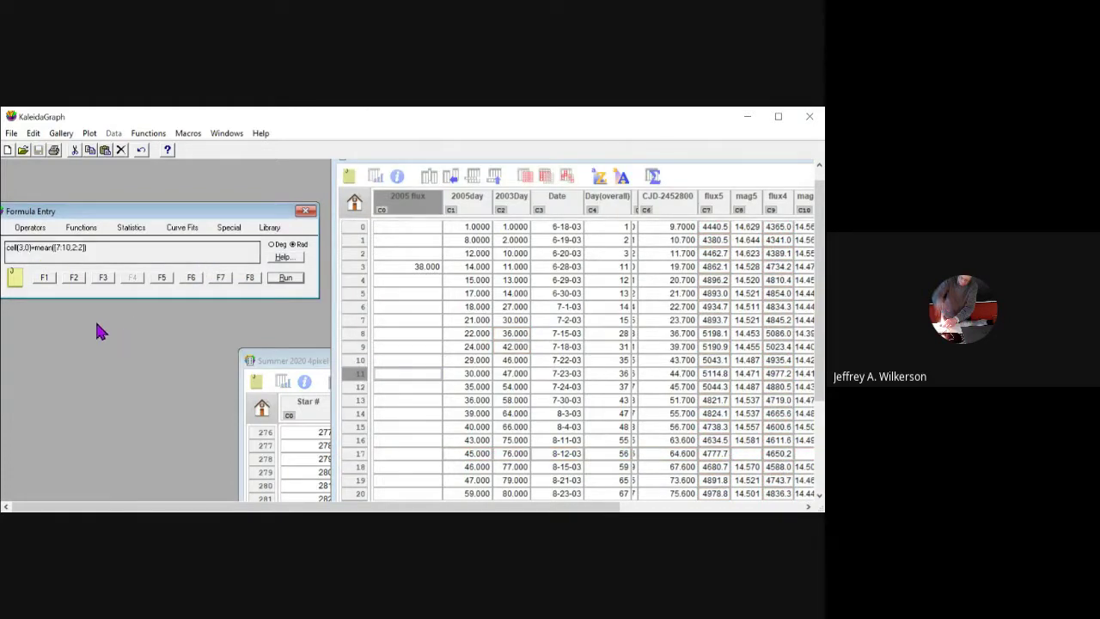
click(718, 493)
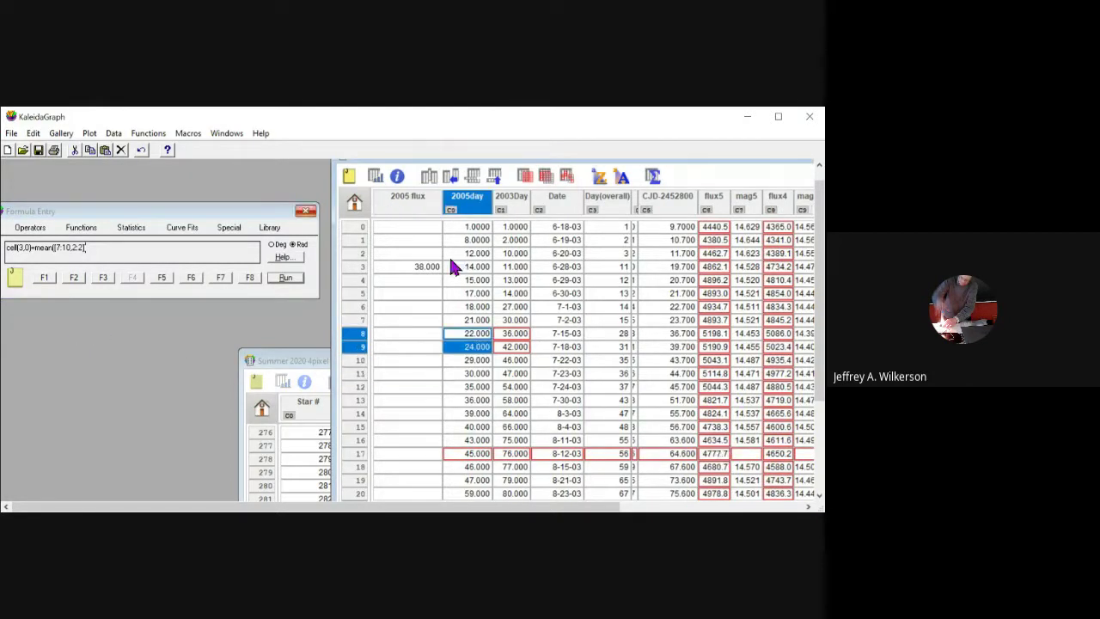
click(148, 133)
click(159, 321)
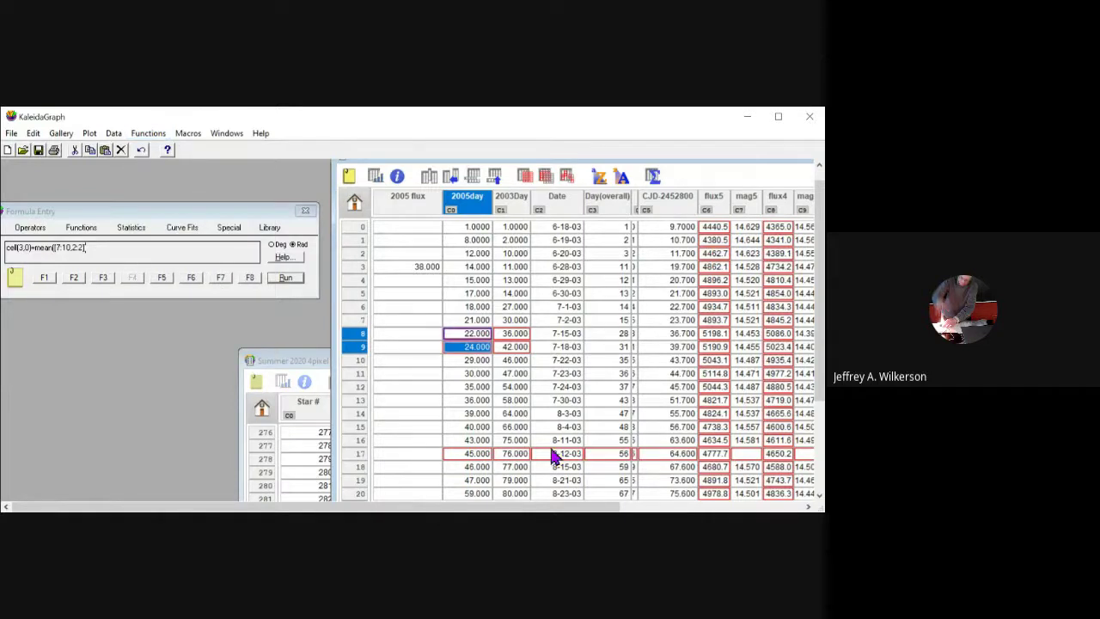
Change the formula to cell(3,0)=mean([7:10,1:2]) and run it over both day columns.
key(Down)
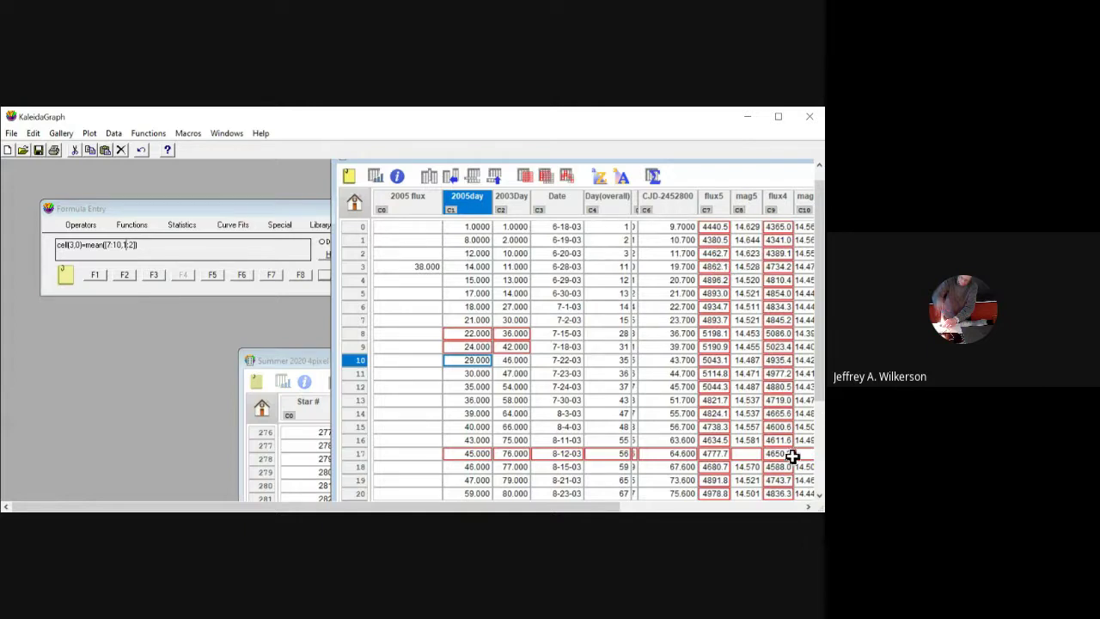
key(Up)
key(Right)
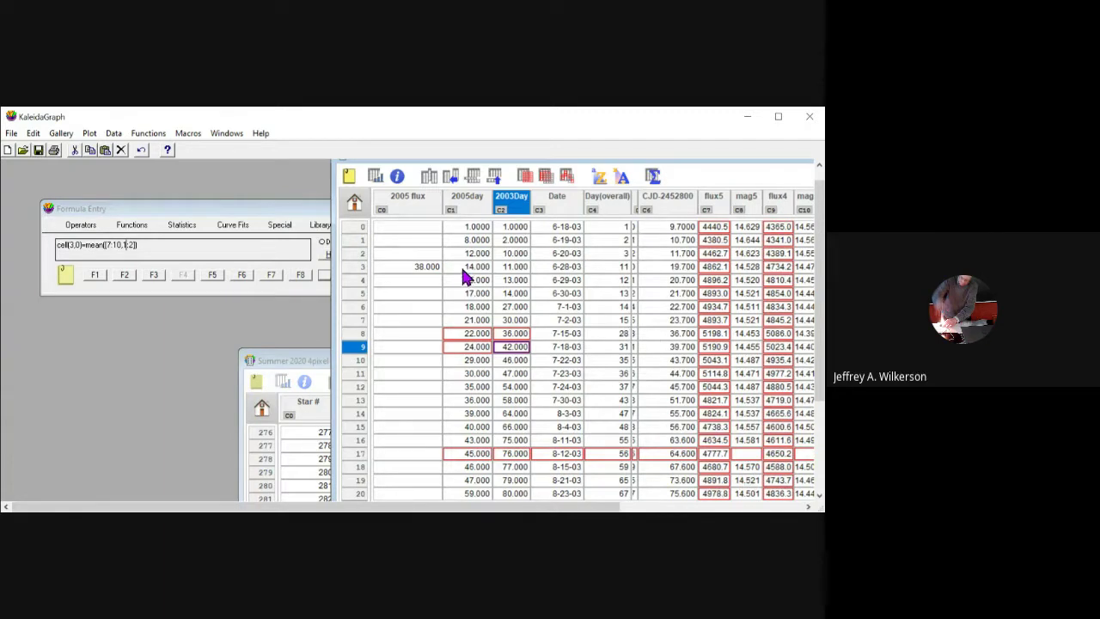
click(325, 274)
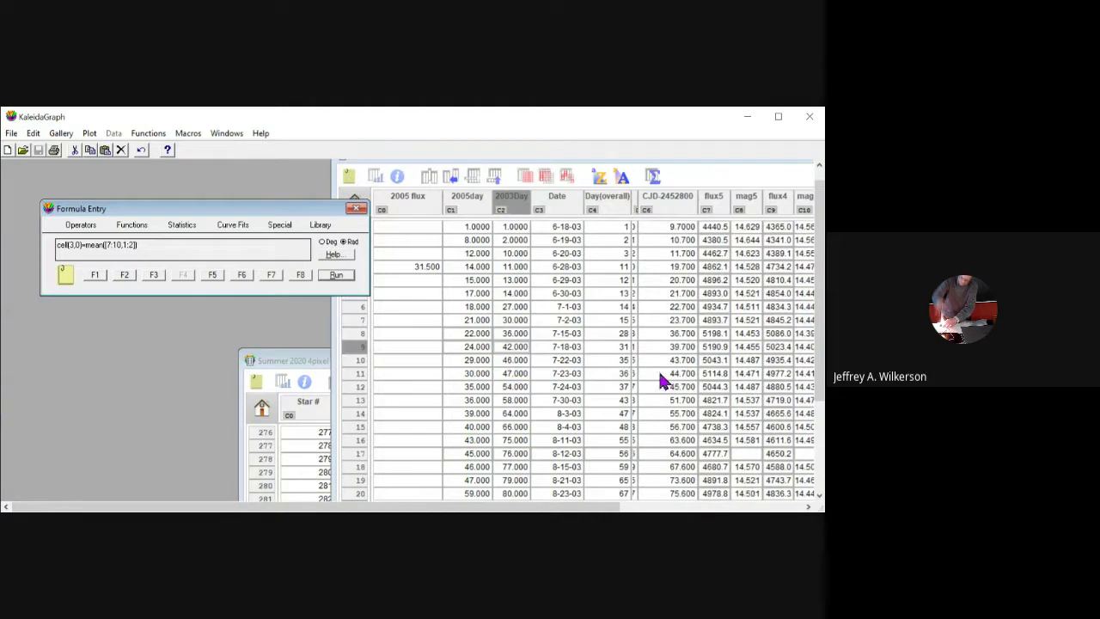
click(734, 487)
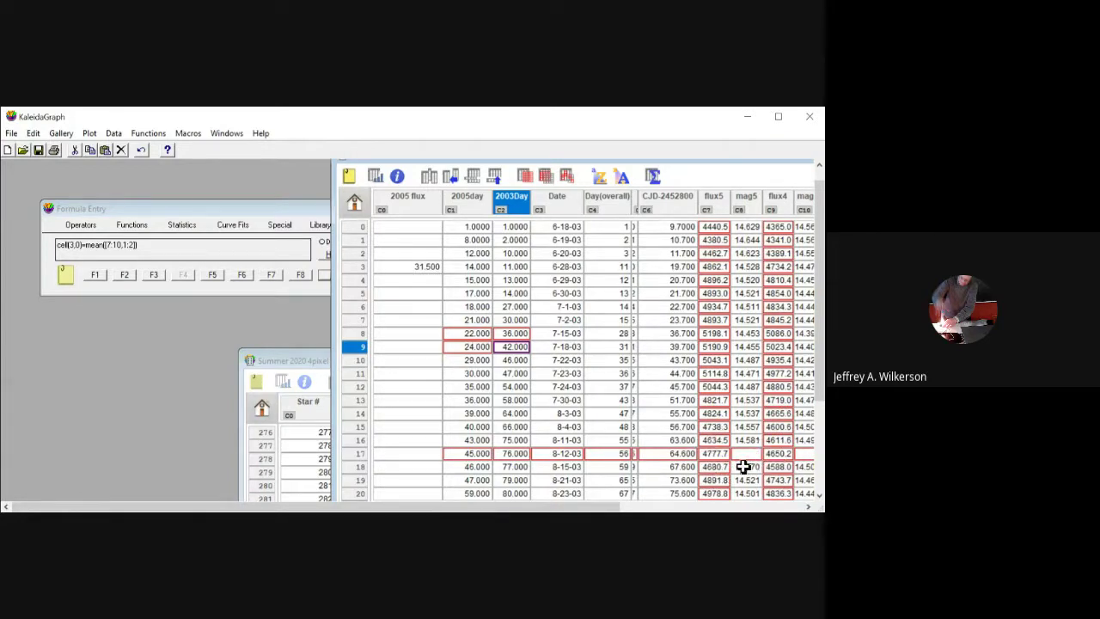
click(277, 260)
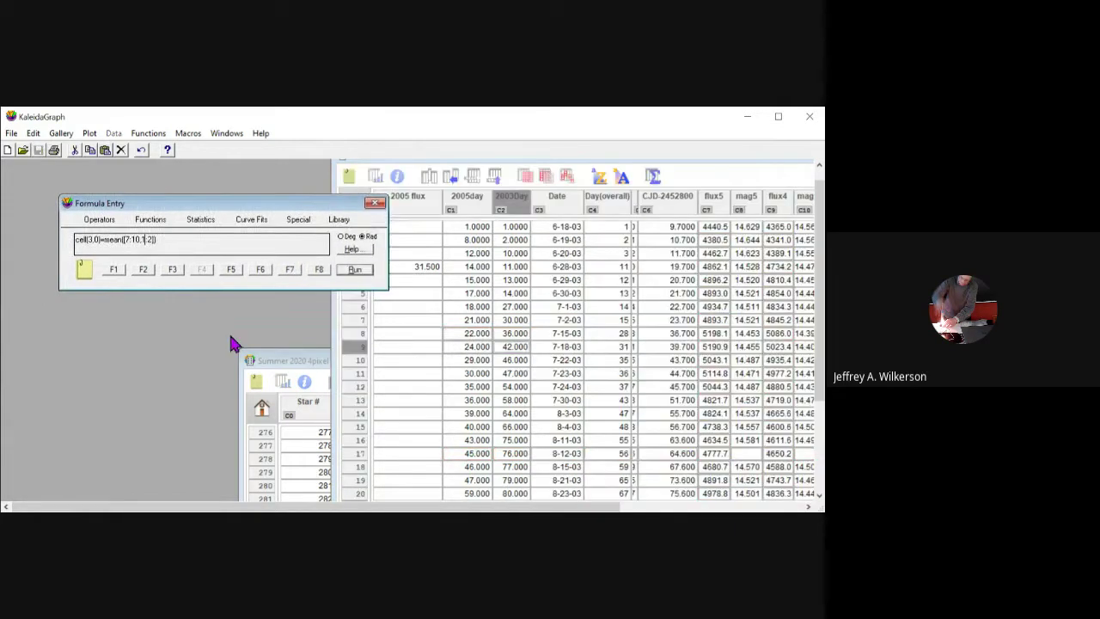